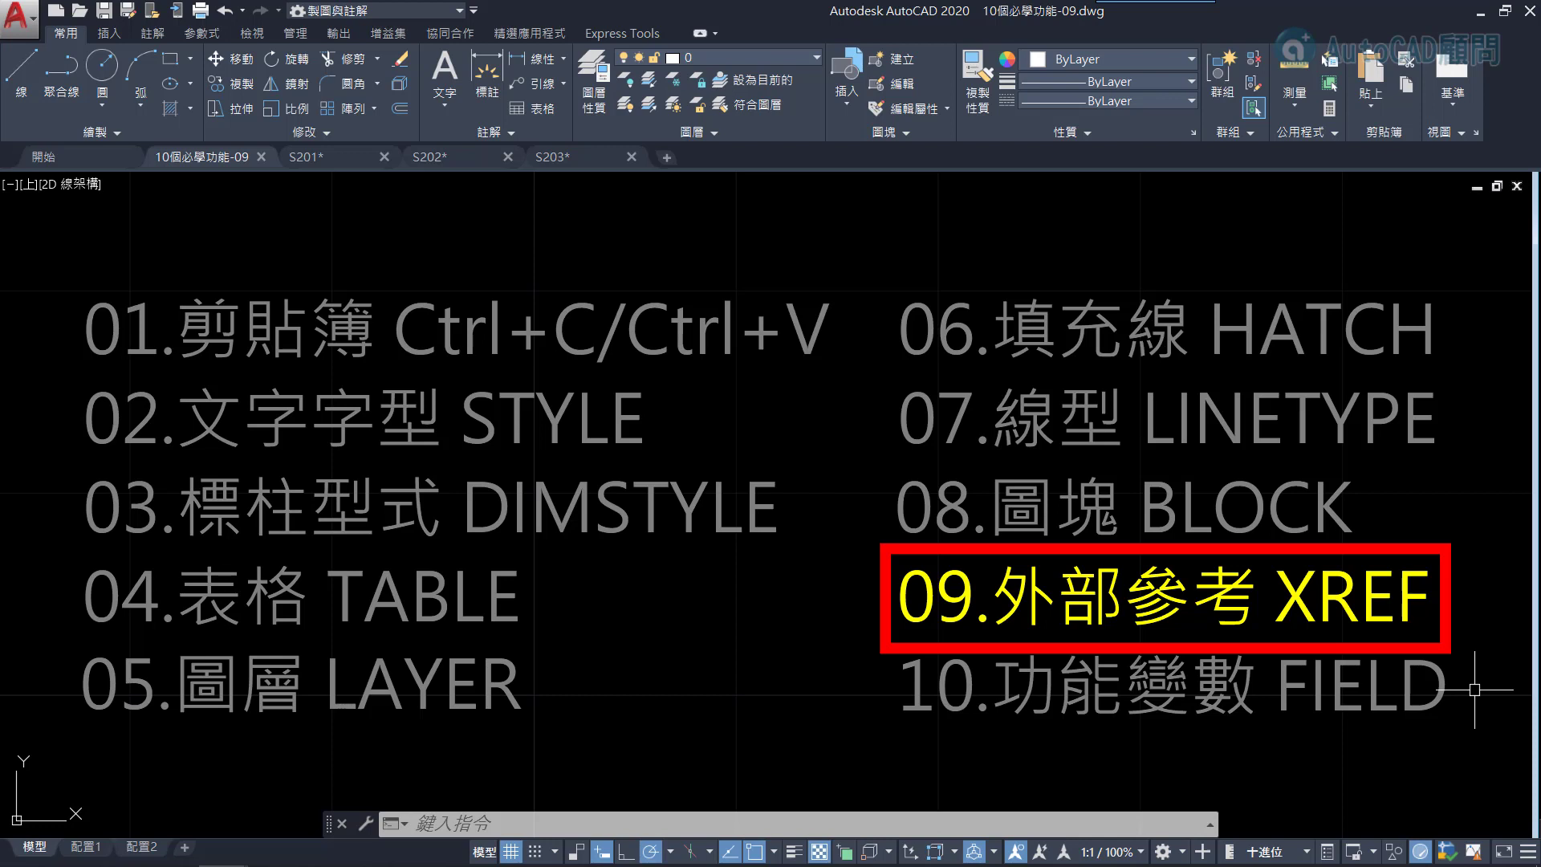
{"action": "left_click", "coordinate": [350, 156]}
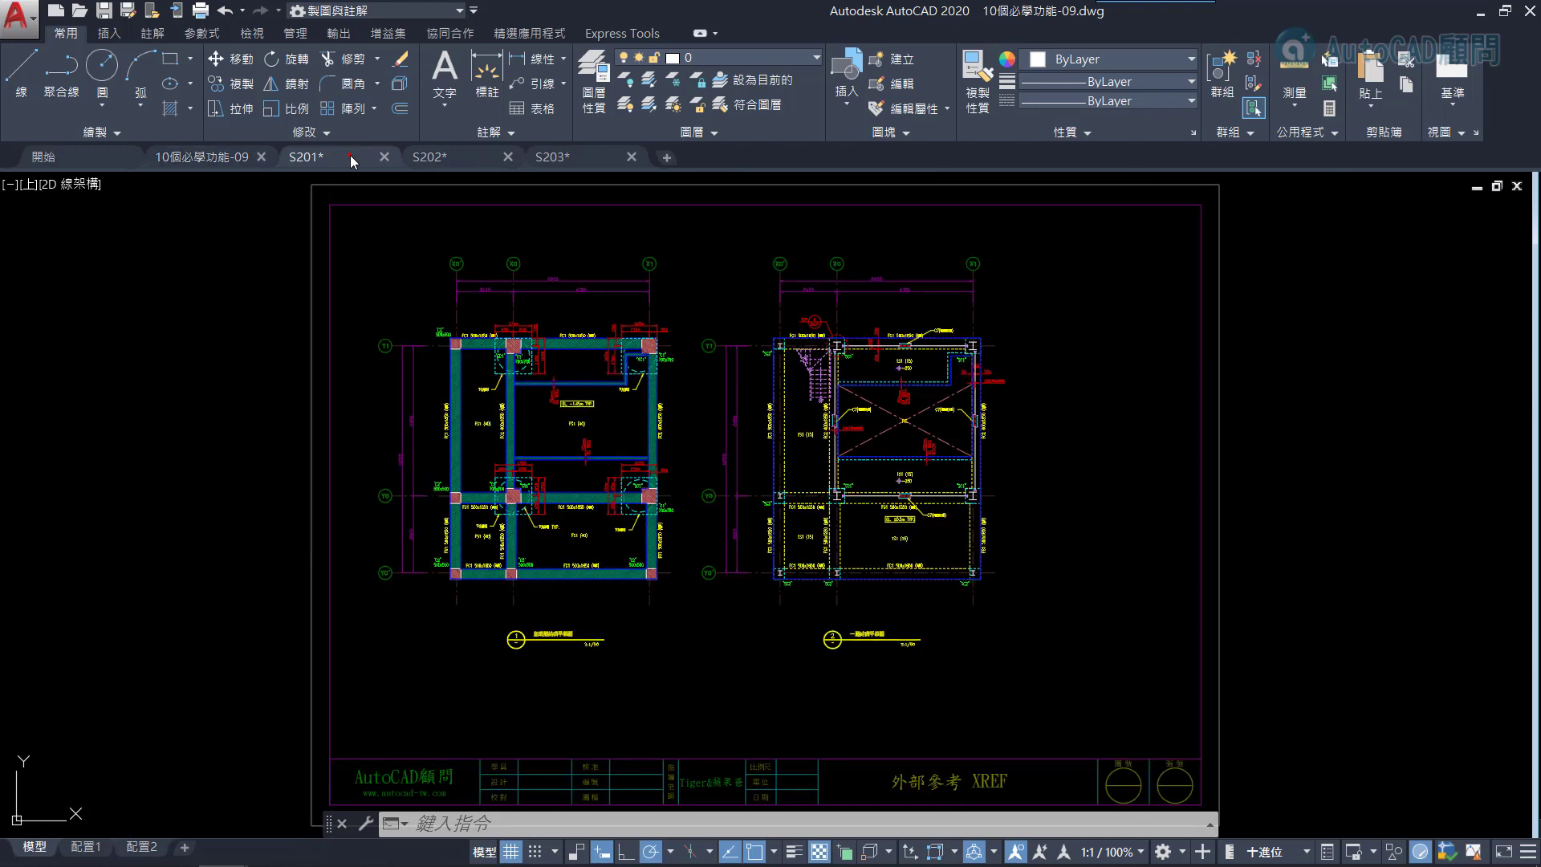
{"action": "left_click", "coordinate": [426, 156]}
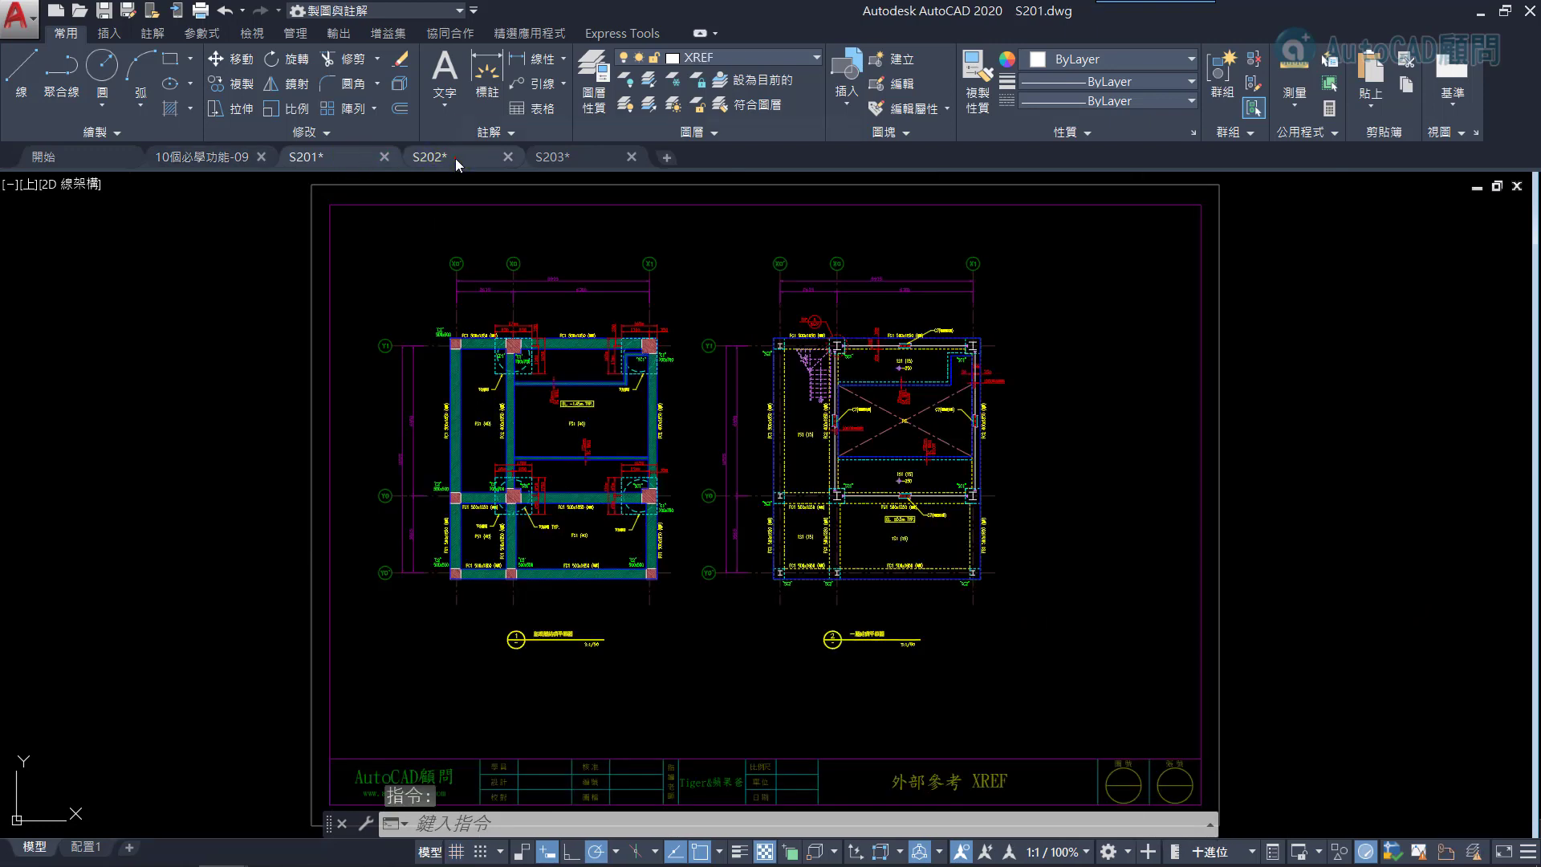
{"action": "left_click", "coordinate": [553, 157]}
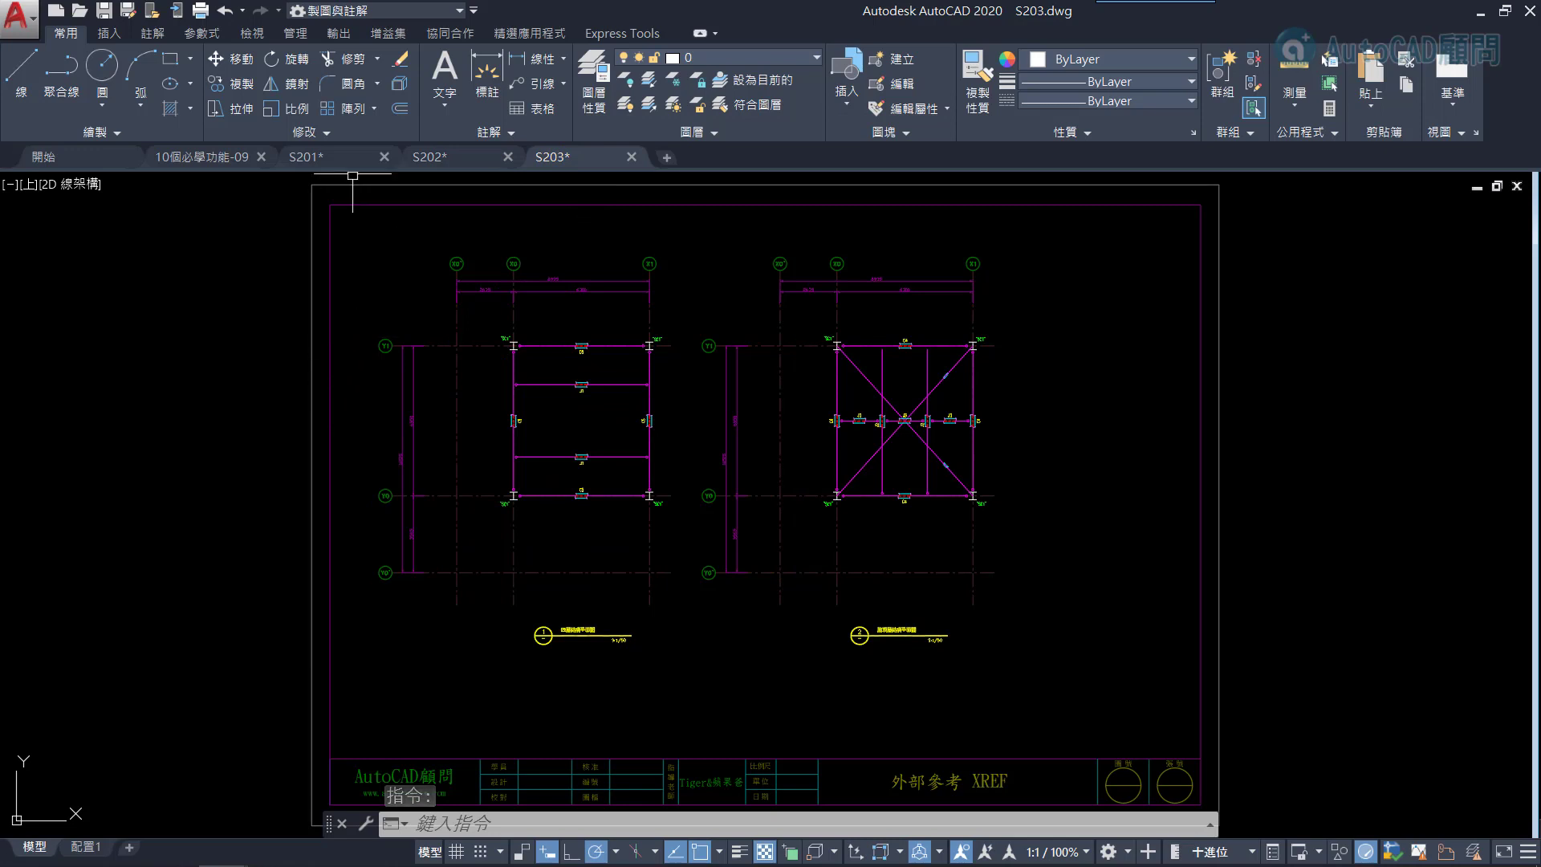
{"action": "left_click", "coordinate": [306, 157]}
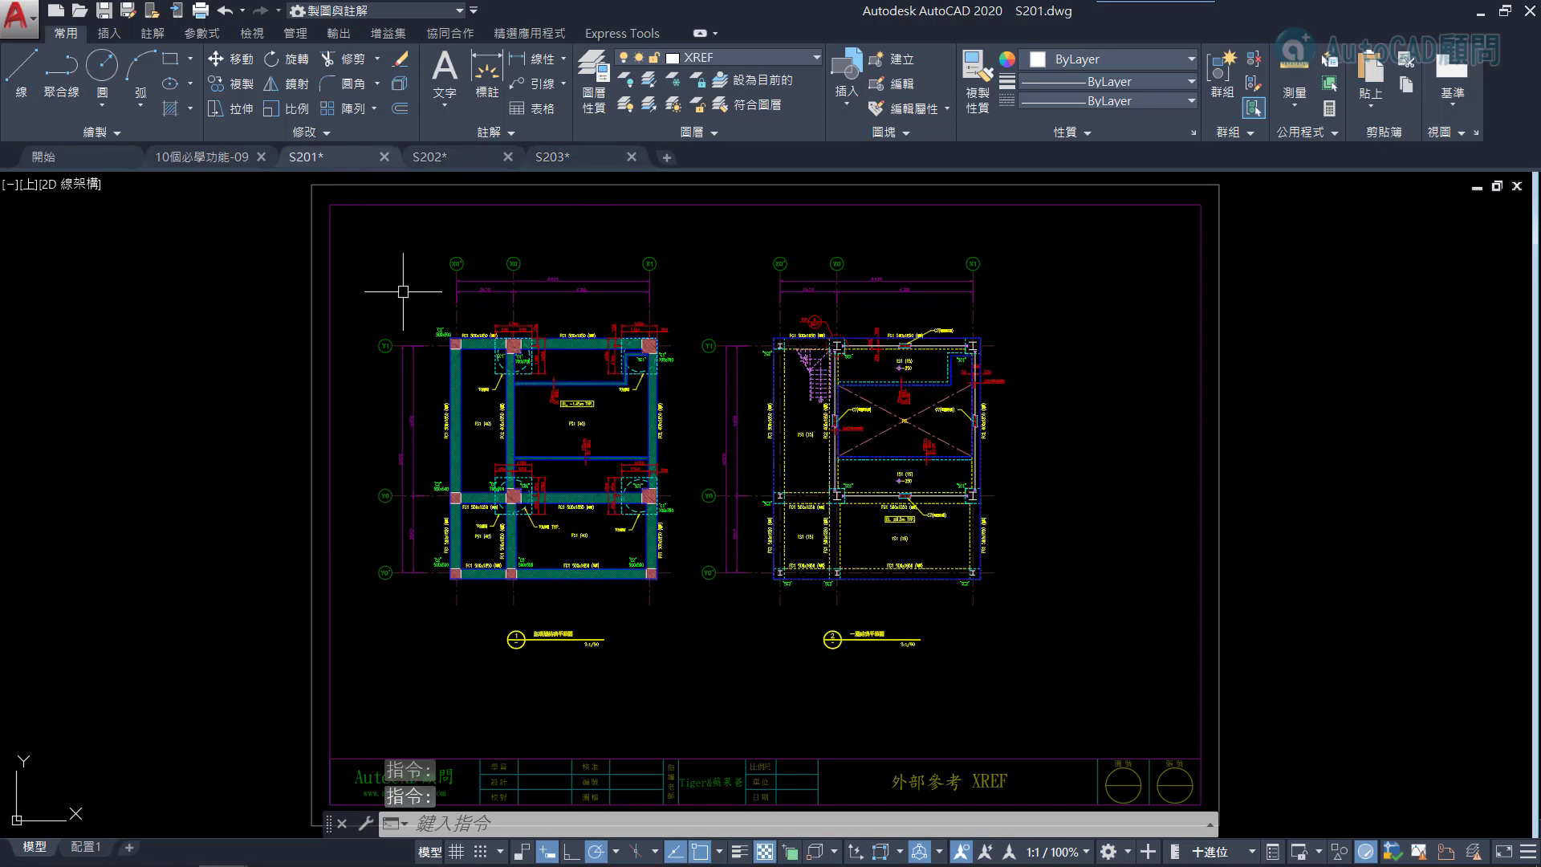
{"action": "left_click", "coordinate": [330, 278]}
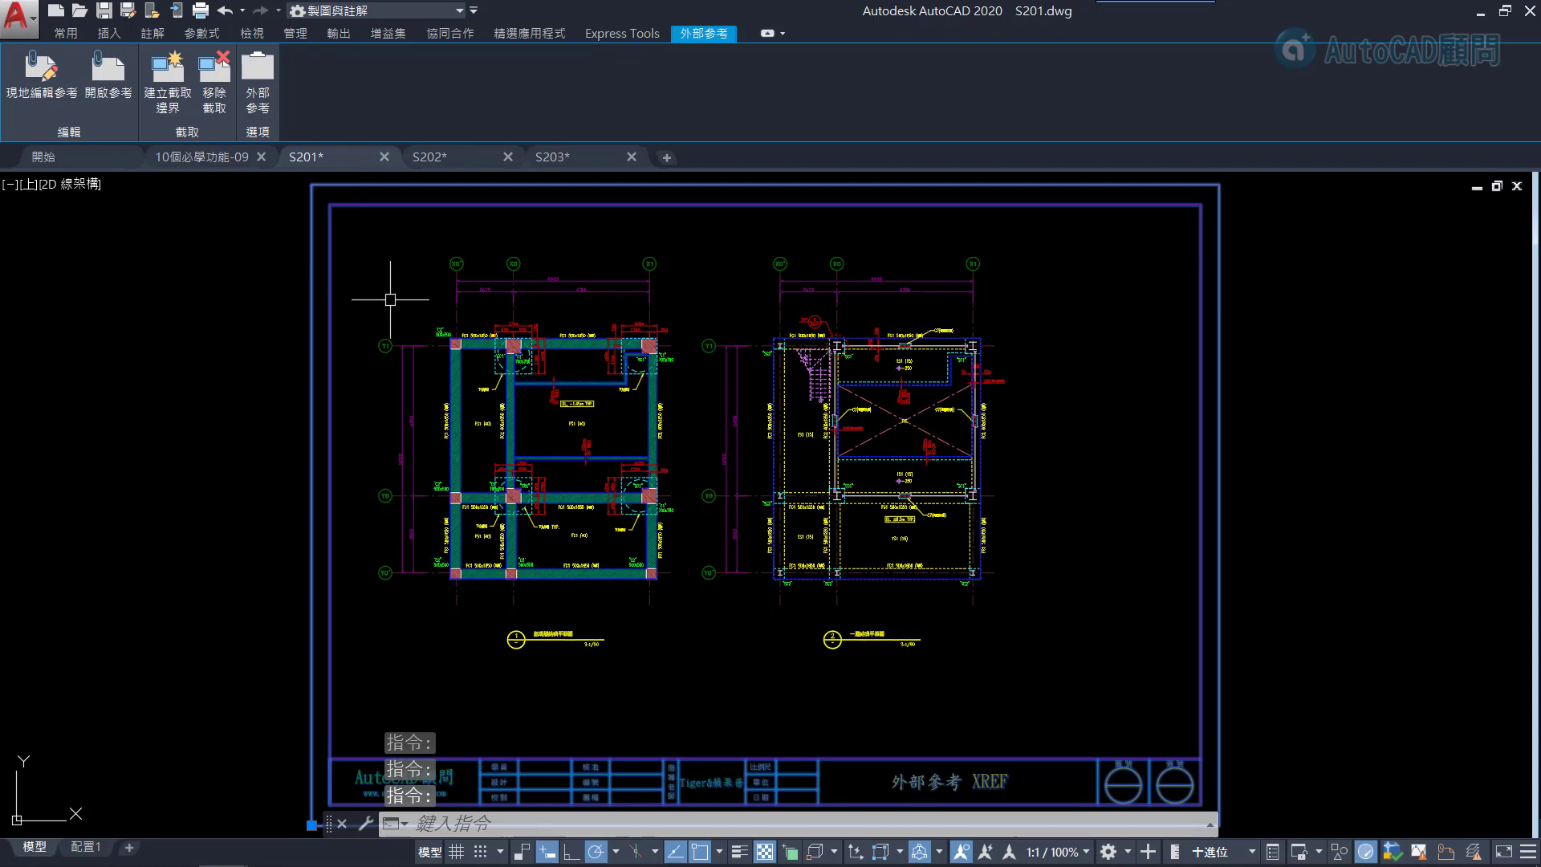
{"action": "key", "text": "ctrl+1"}
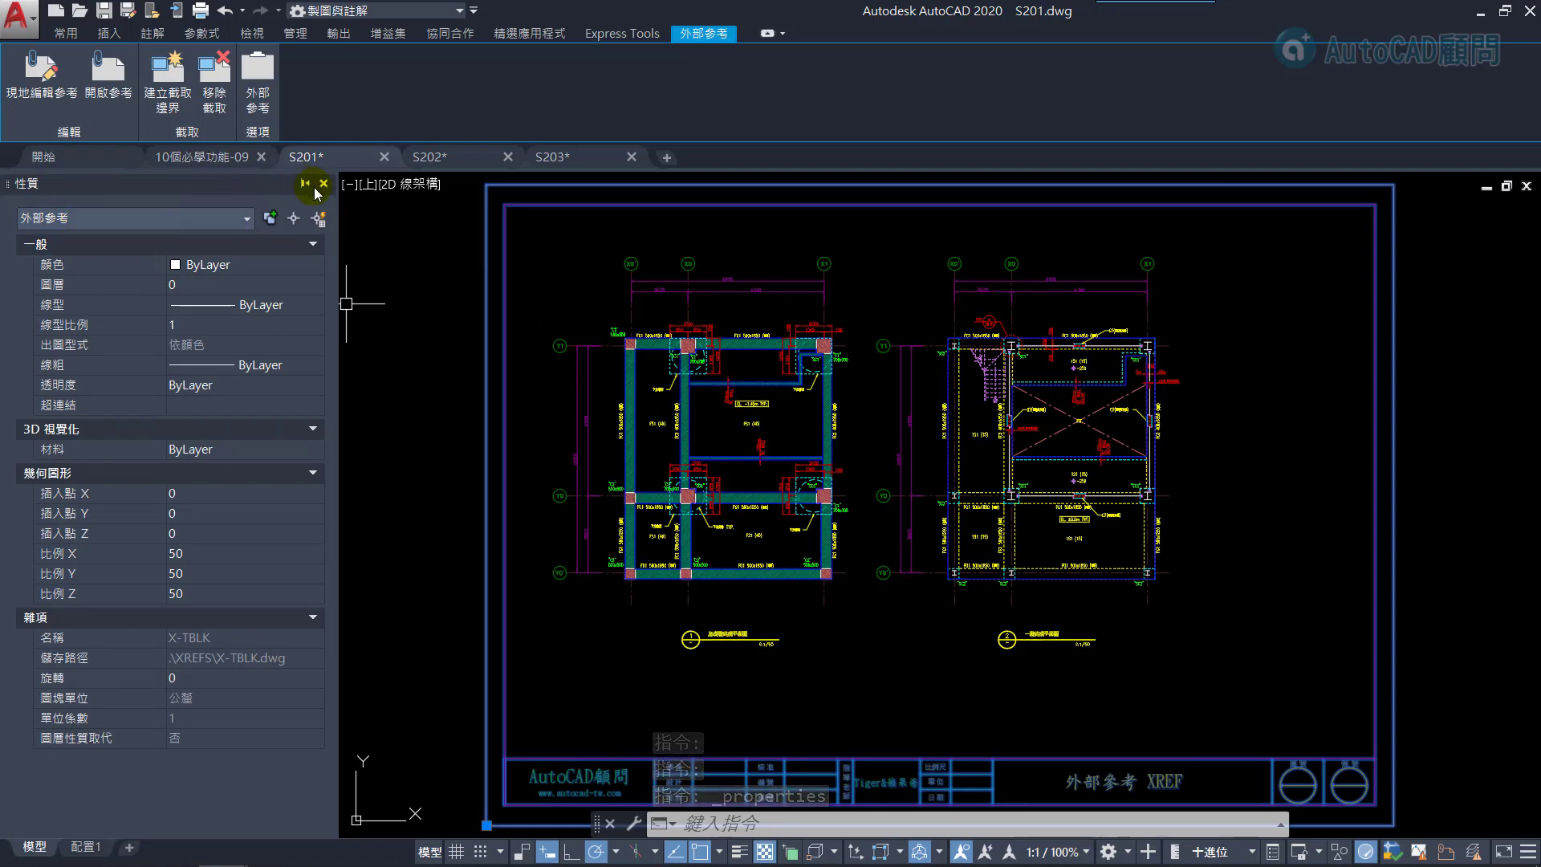
{"action": "left_click", "coordinate": [304, 183]}
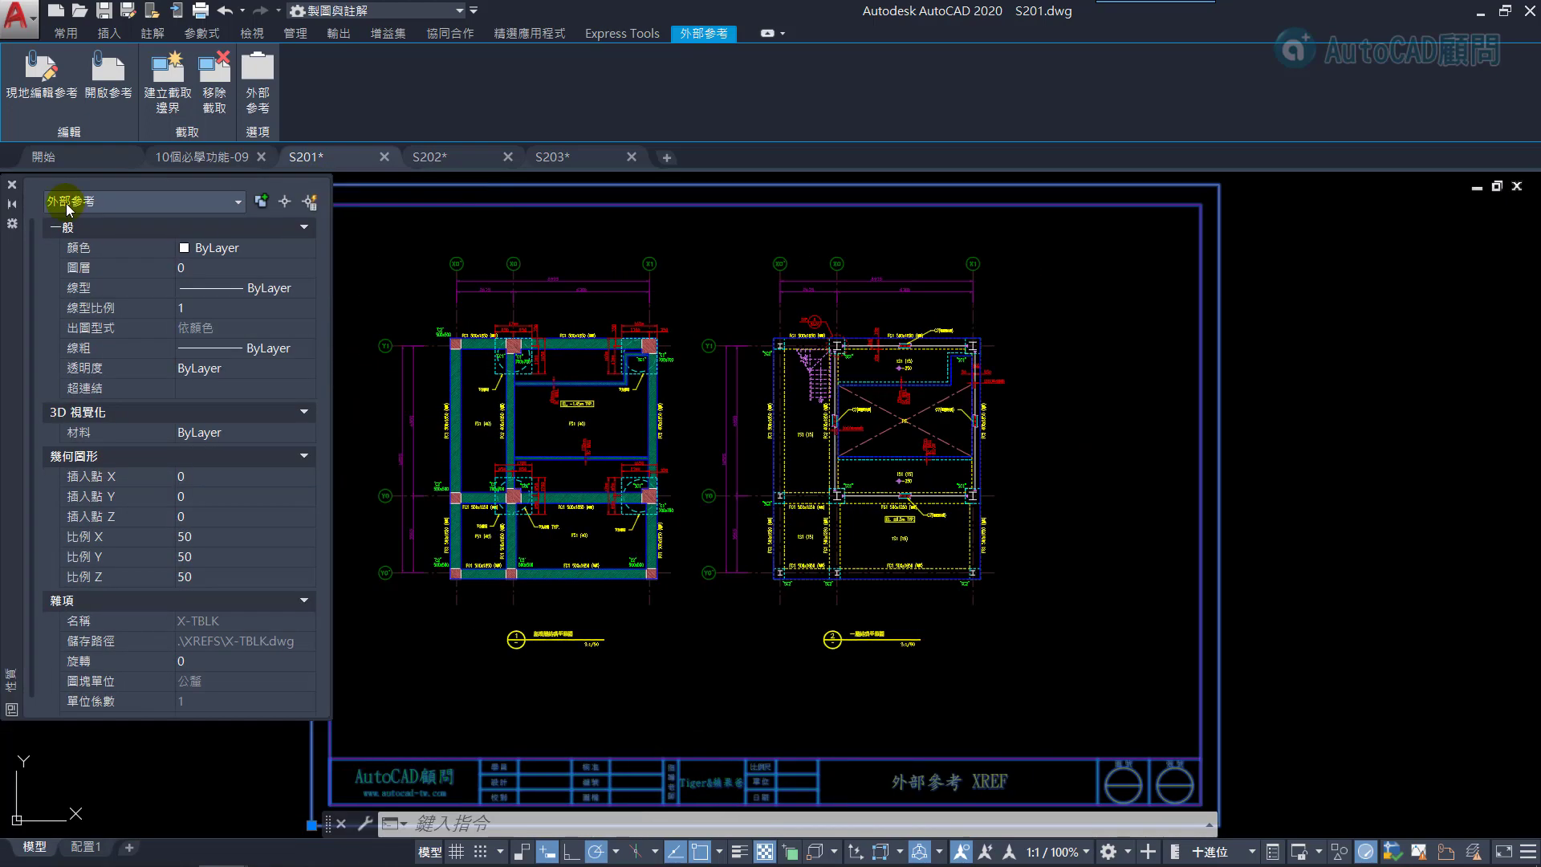
{"action": "left_click", "coordinate": [353, 289]}
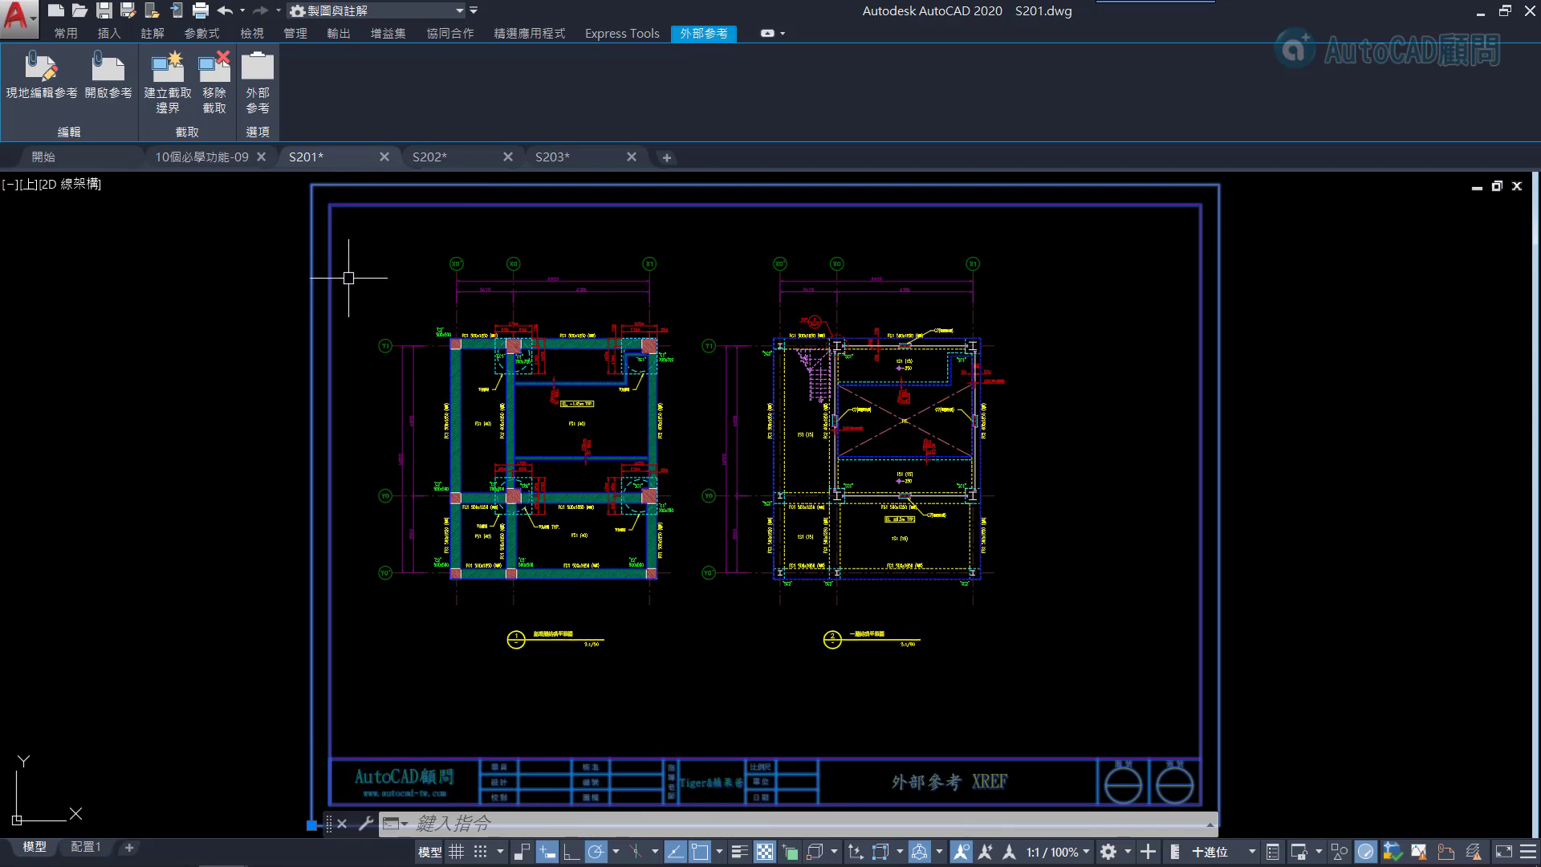
Step: Open the selected X-TBLK title-block xref in its own tab with Open Xref
{"action": "right_click", "coordinate": [345, 262]}
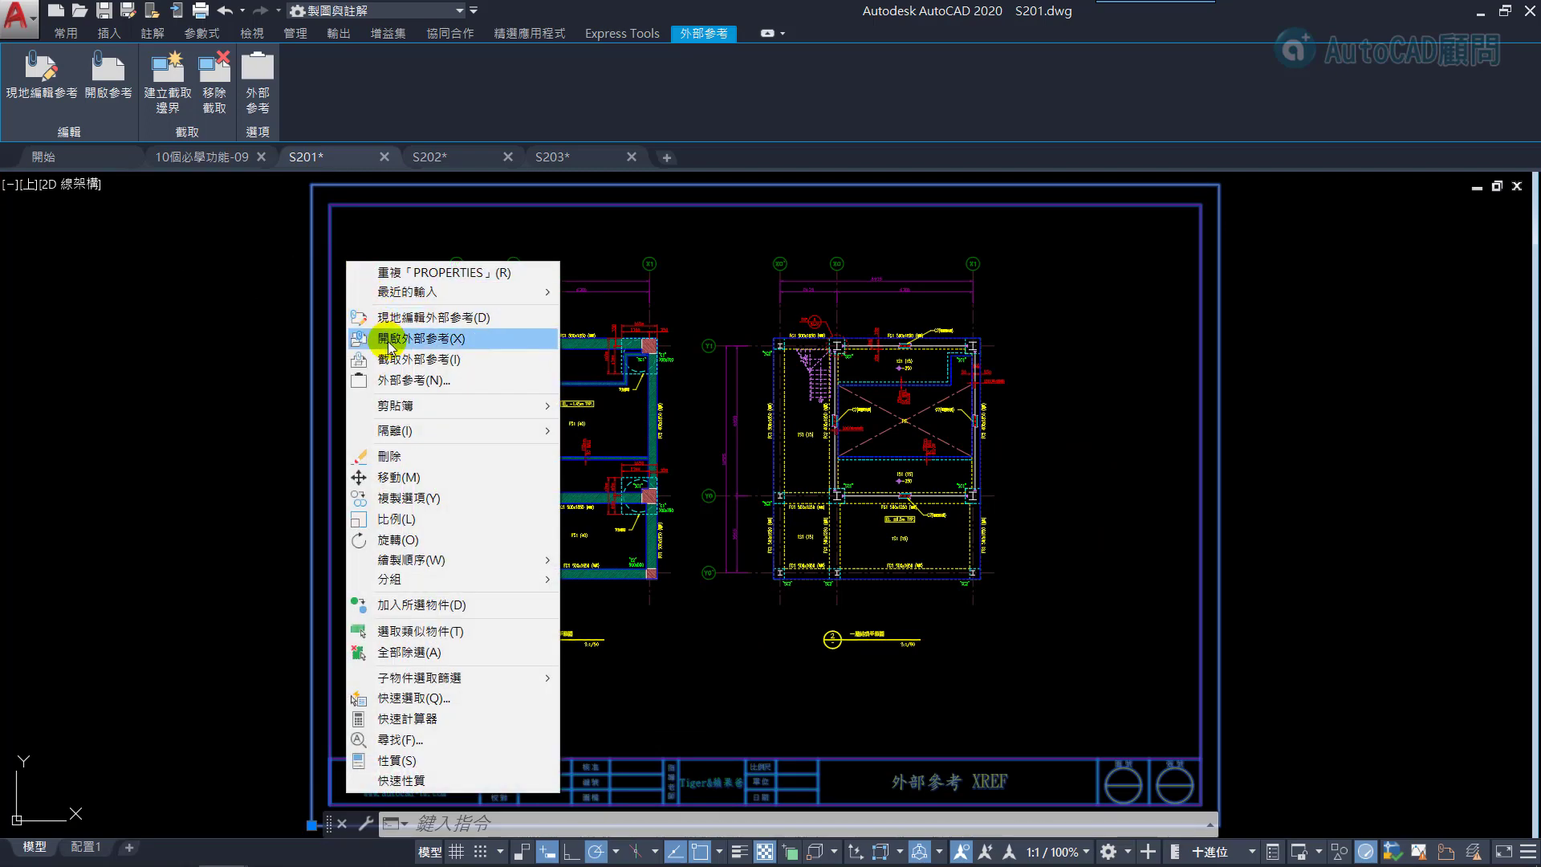
{"action": "left_click", "coordinate": [401, 343]}
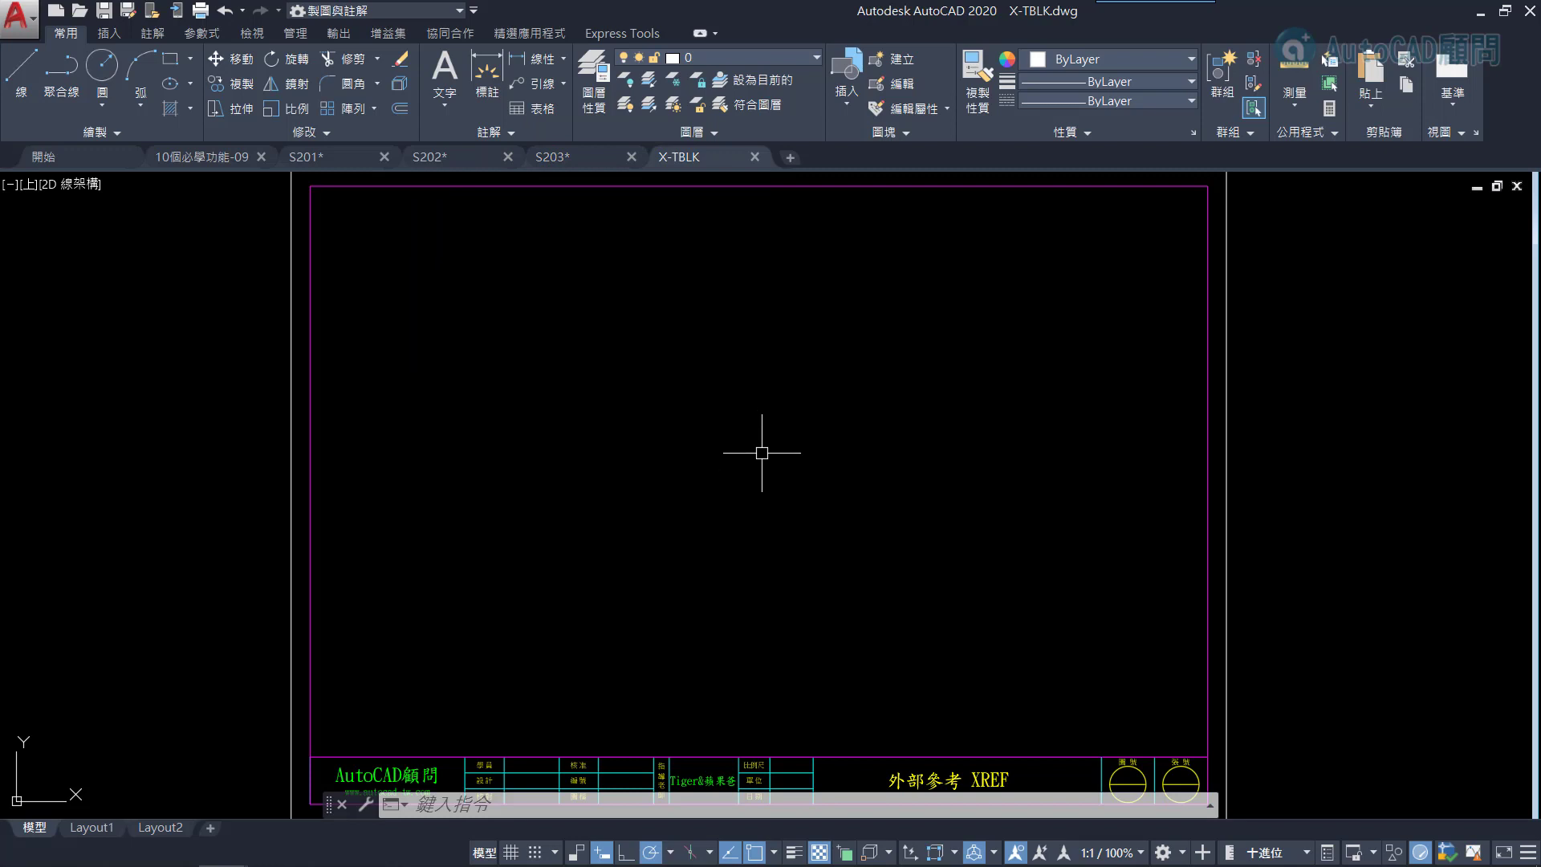
Step: Draw a circle near X-TBLK's lower-right corner, save the drawing, and return to sheet S201
{"action": "type", "text": "c"}
{"action": "key", "text": "Return"}
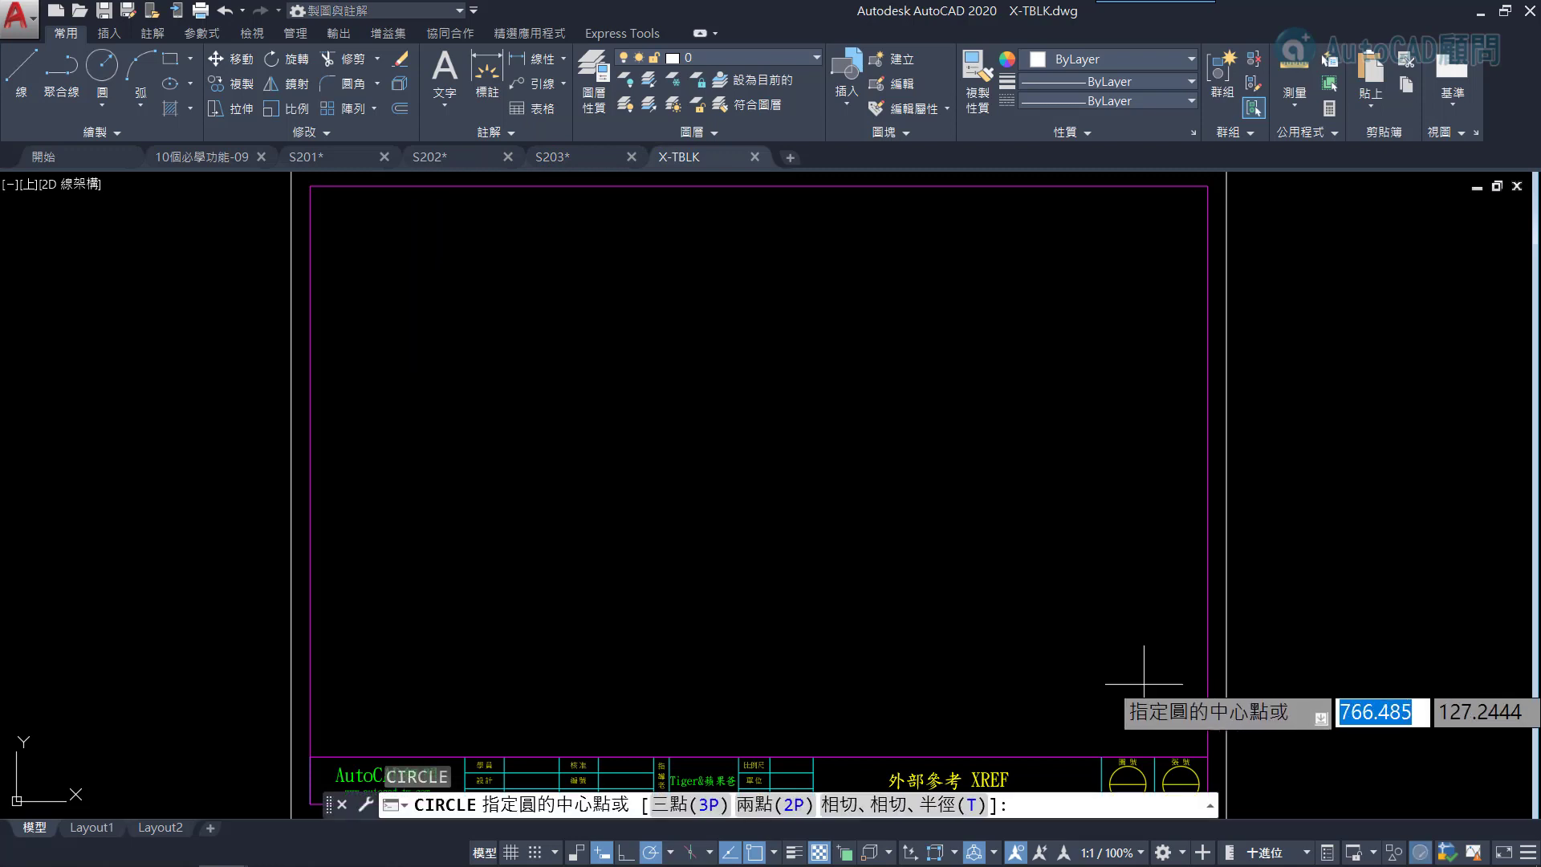
{"action": "left_click", "coordinate": [1129, 695]}
{"action": "left_click", "coordinate": [1180, 698]}
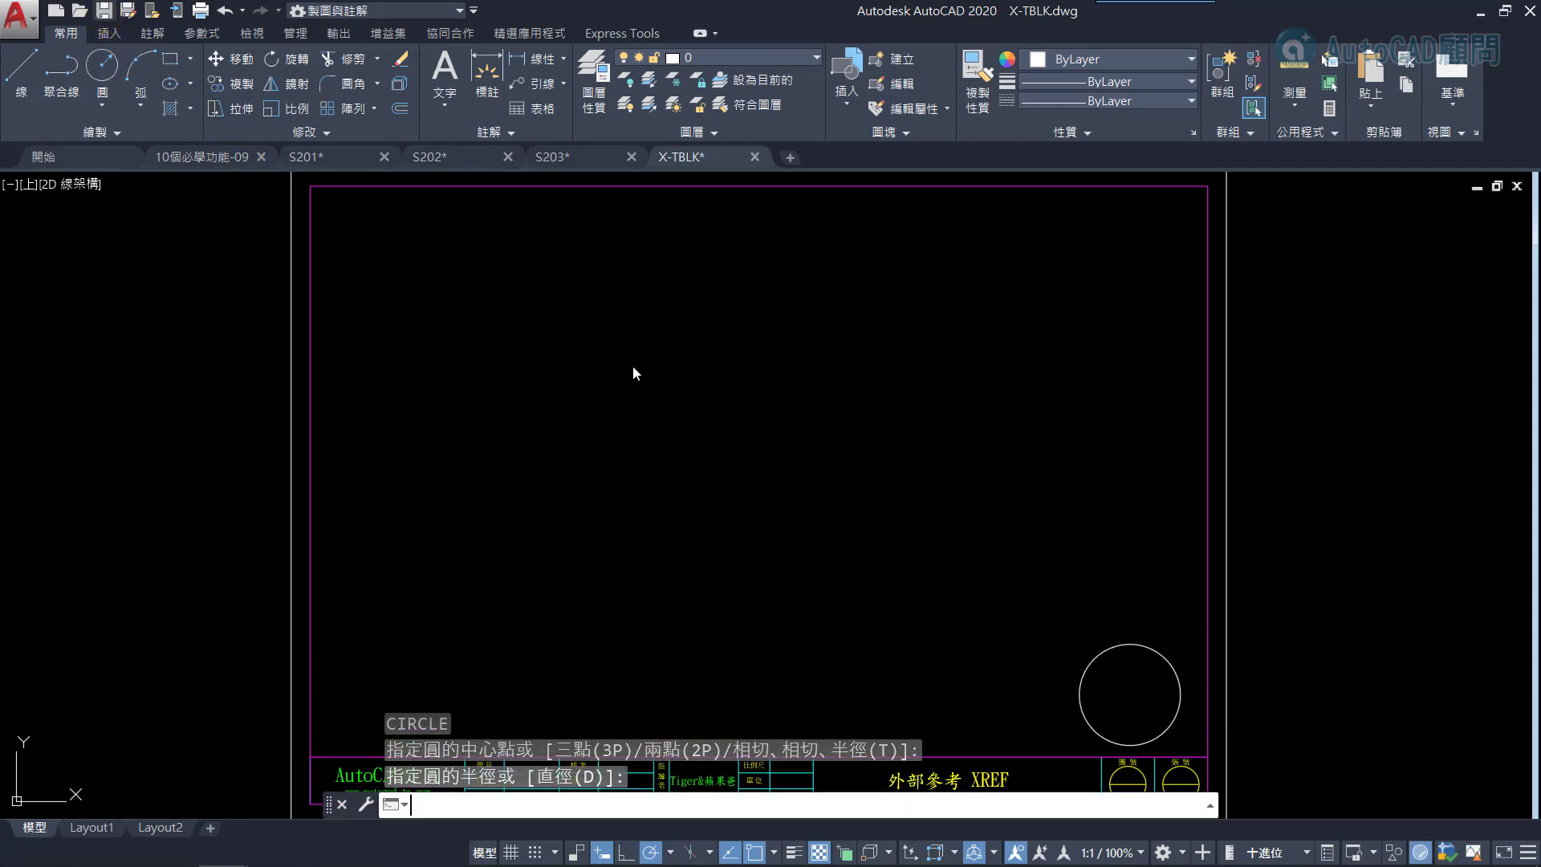
{"action": "key", "text": "ctrl+s"}
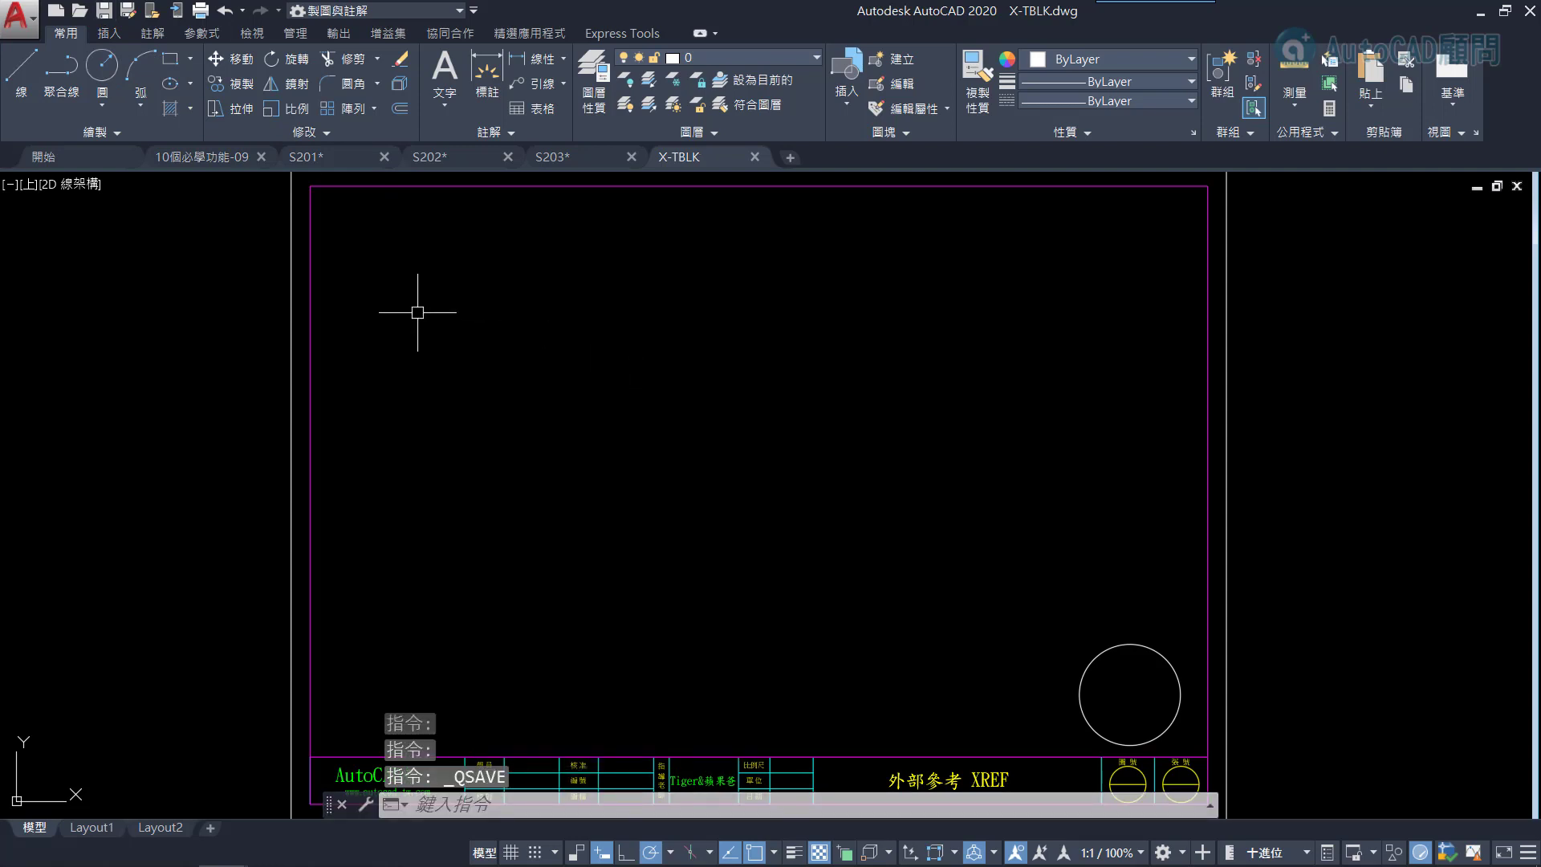
{"action": "left_click", "coordinate": [330, 156]}
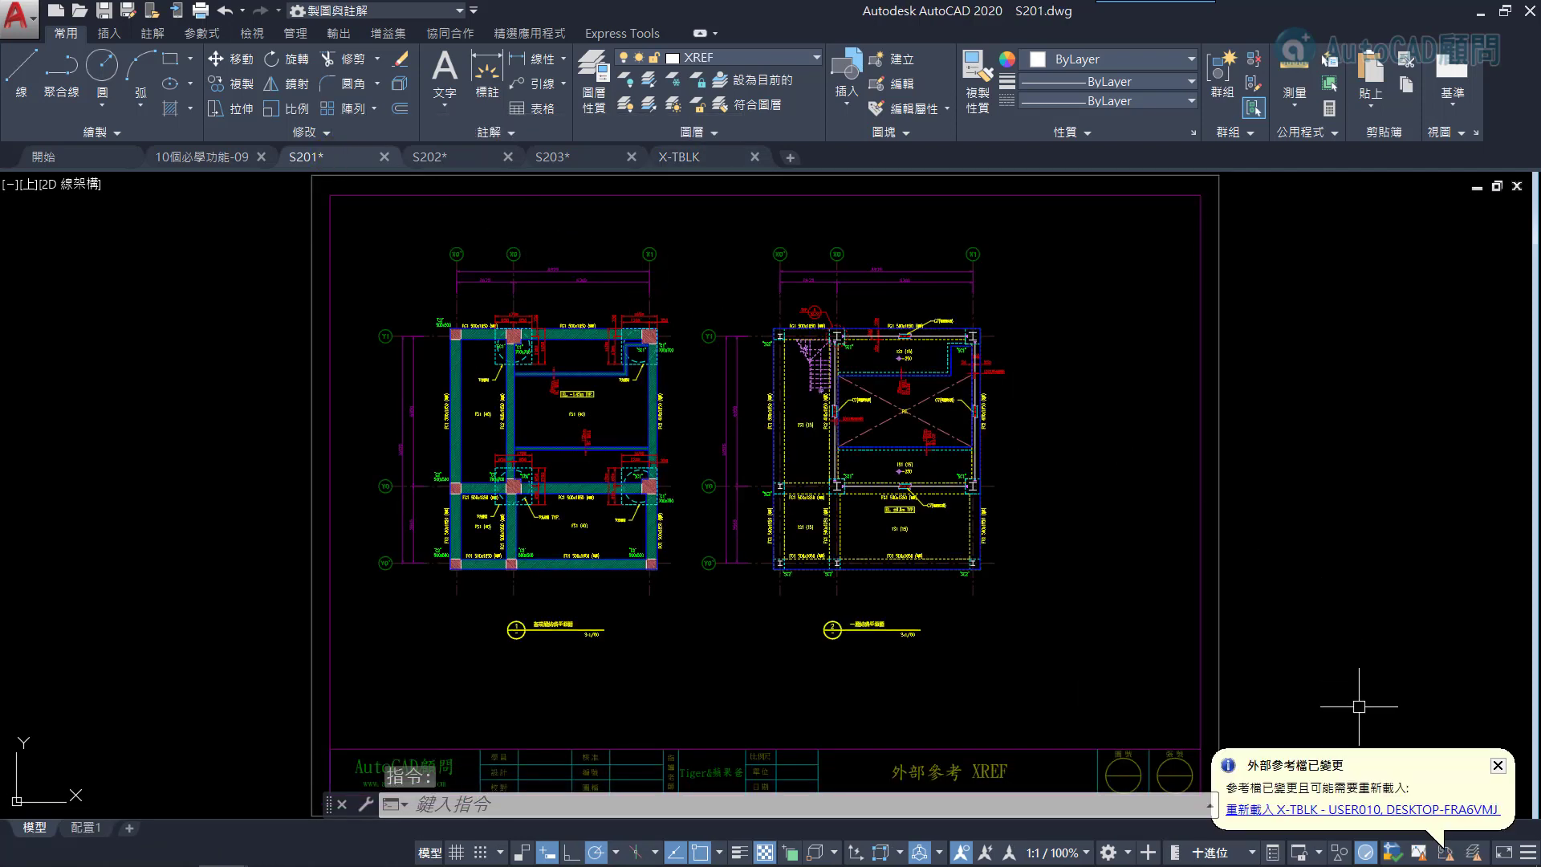
Step: Reload the changed X-TBLK reference in sheets S201 and S202, then close S203
{"action": "left_click", "coordinate": [1362, 811]}
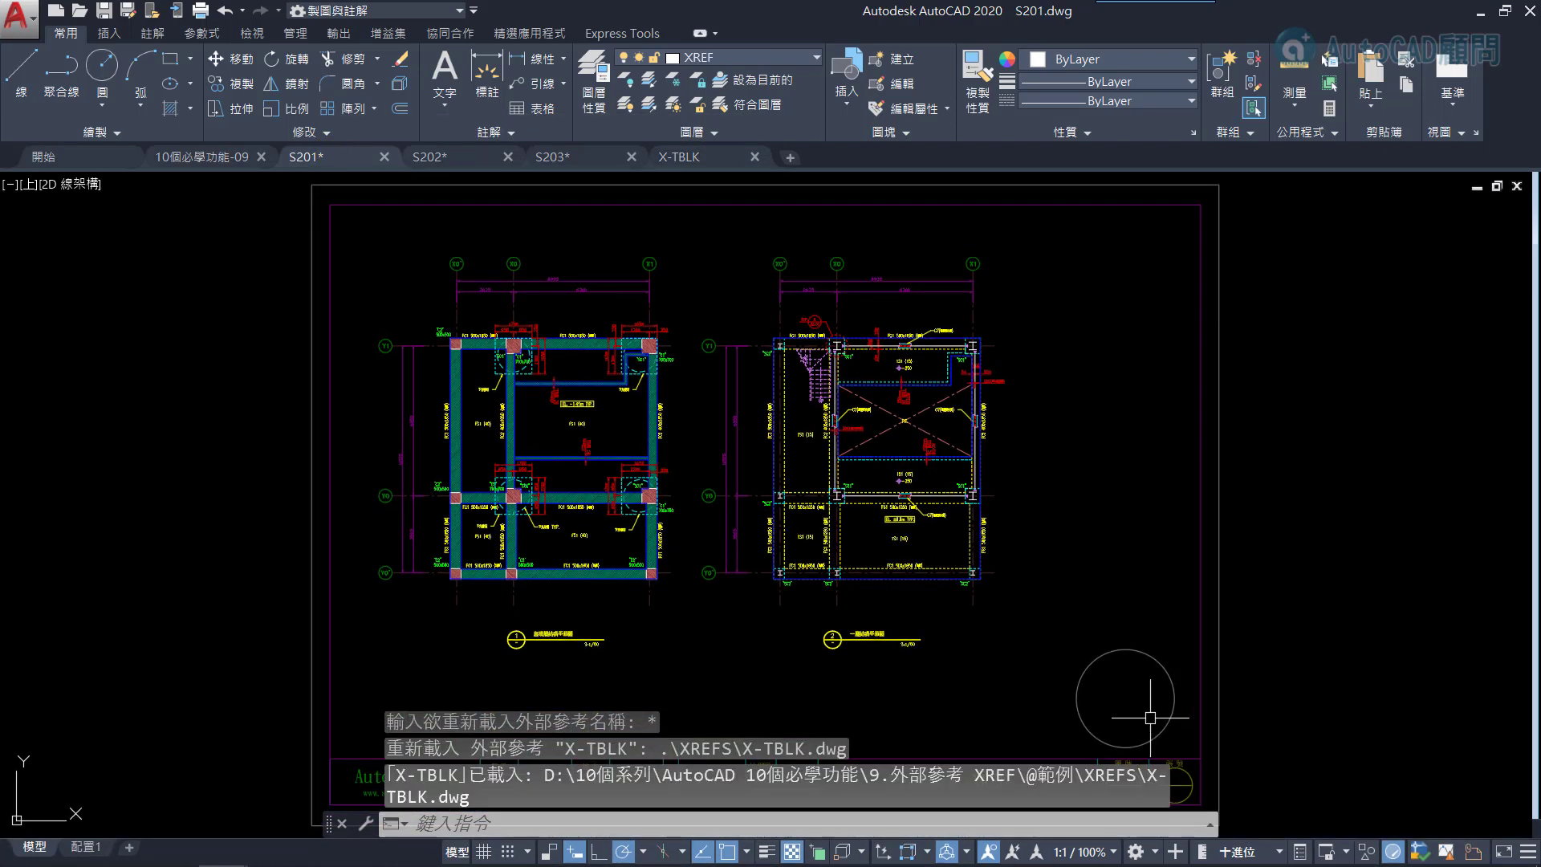
{"action": "left_click", "coordinate": [430, 156]}
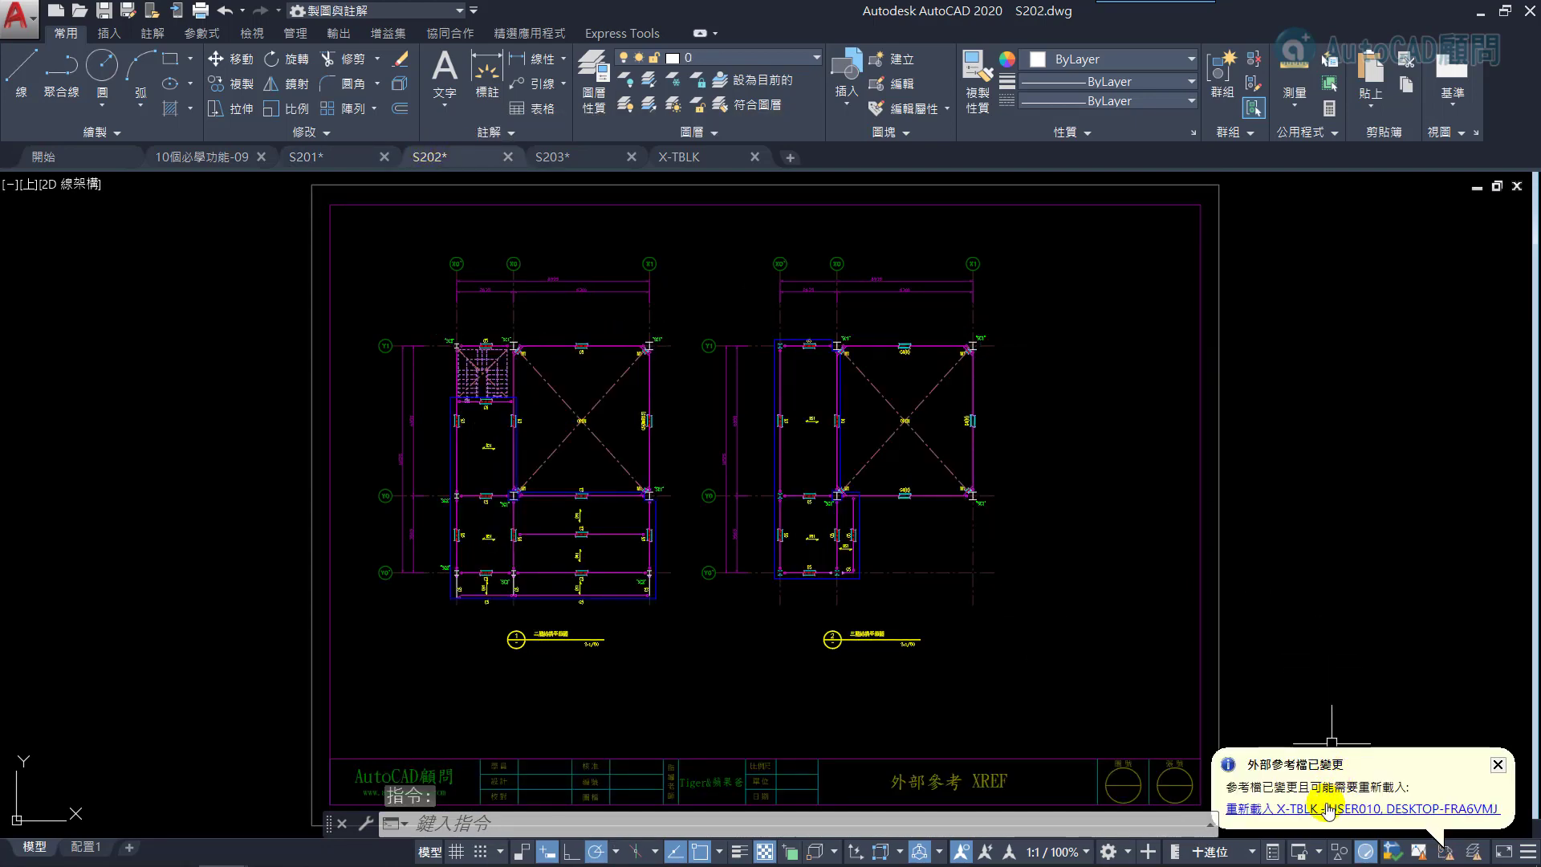
{"action": "left_click", "coordinate": [1320, 808]}
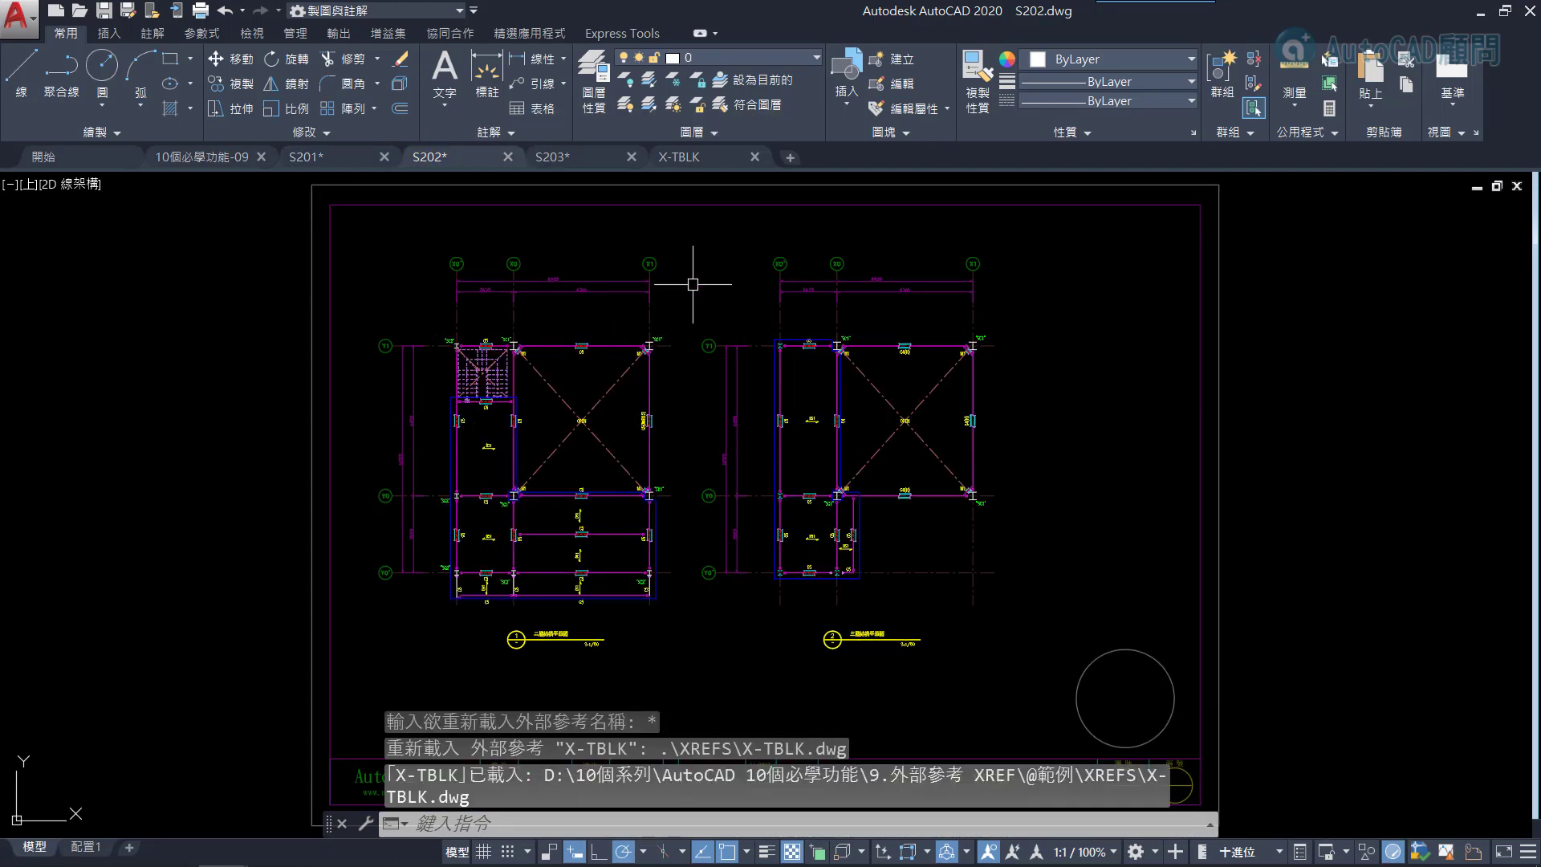
{"action": "left_click", "coordinate": [632, 157]}
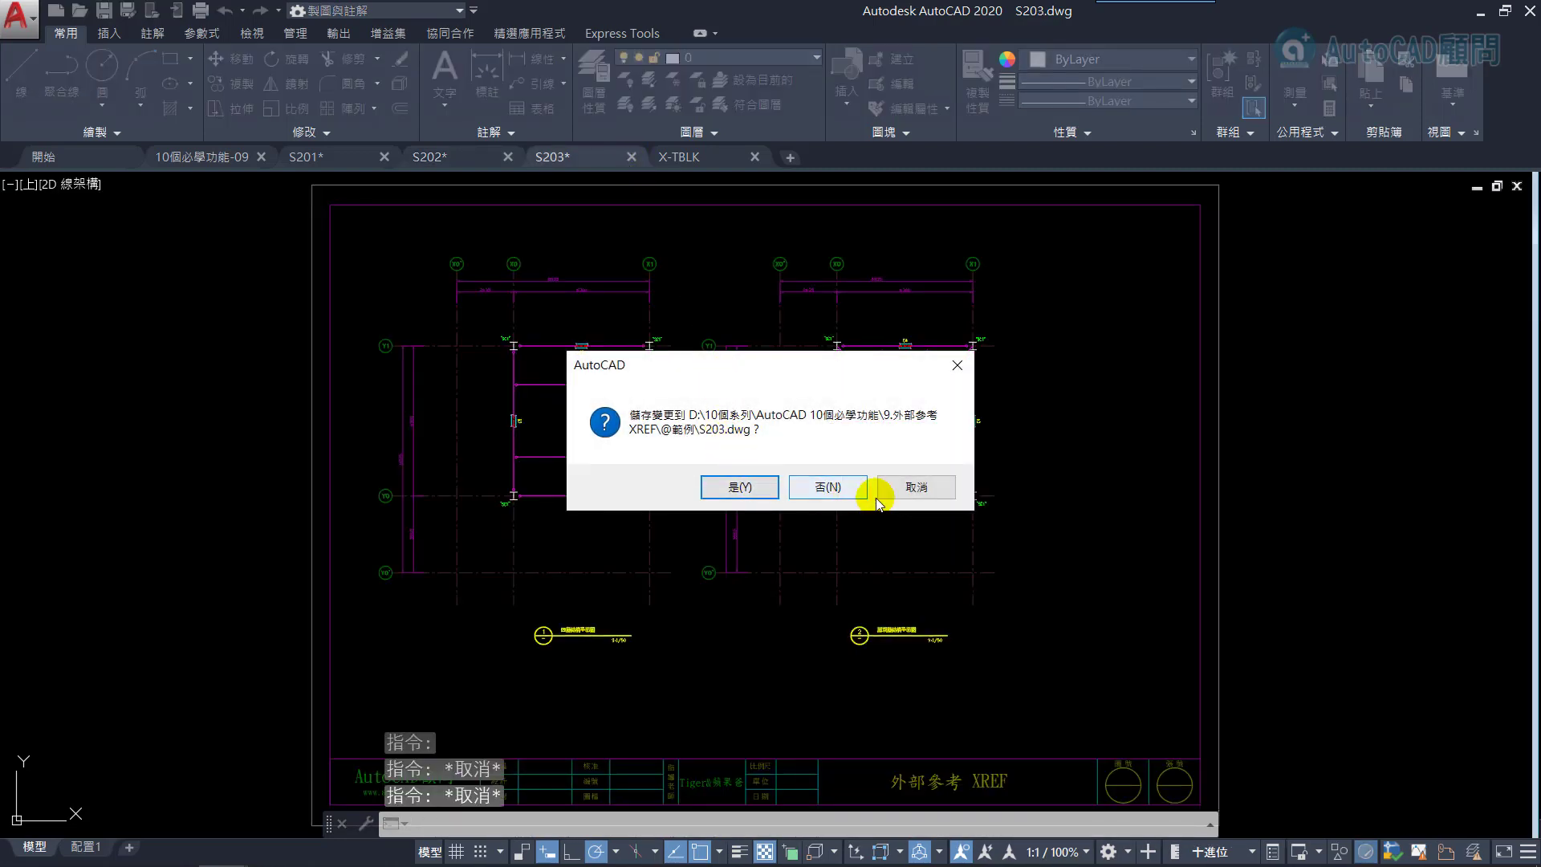
Step: Close S203 without saving and reopen S203.dwg so it shows the new circle
{"action": "left_click", "coordinate": [822, 486]}
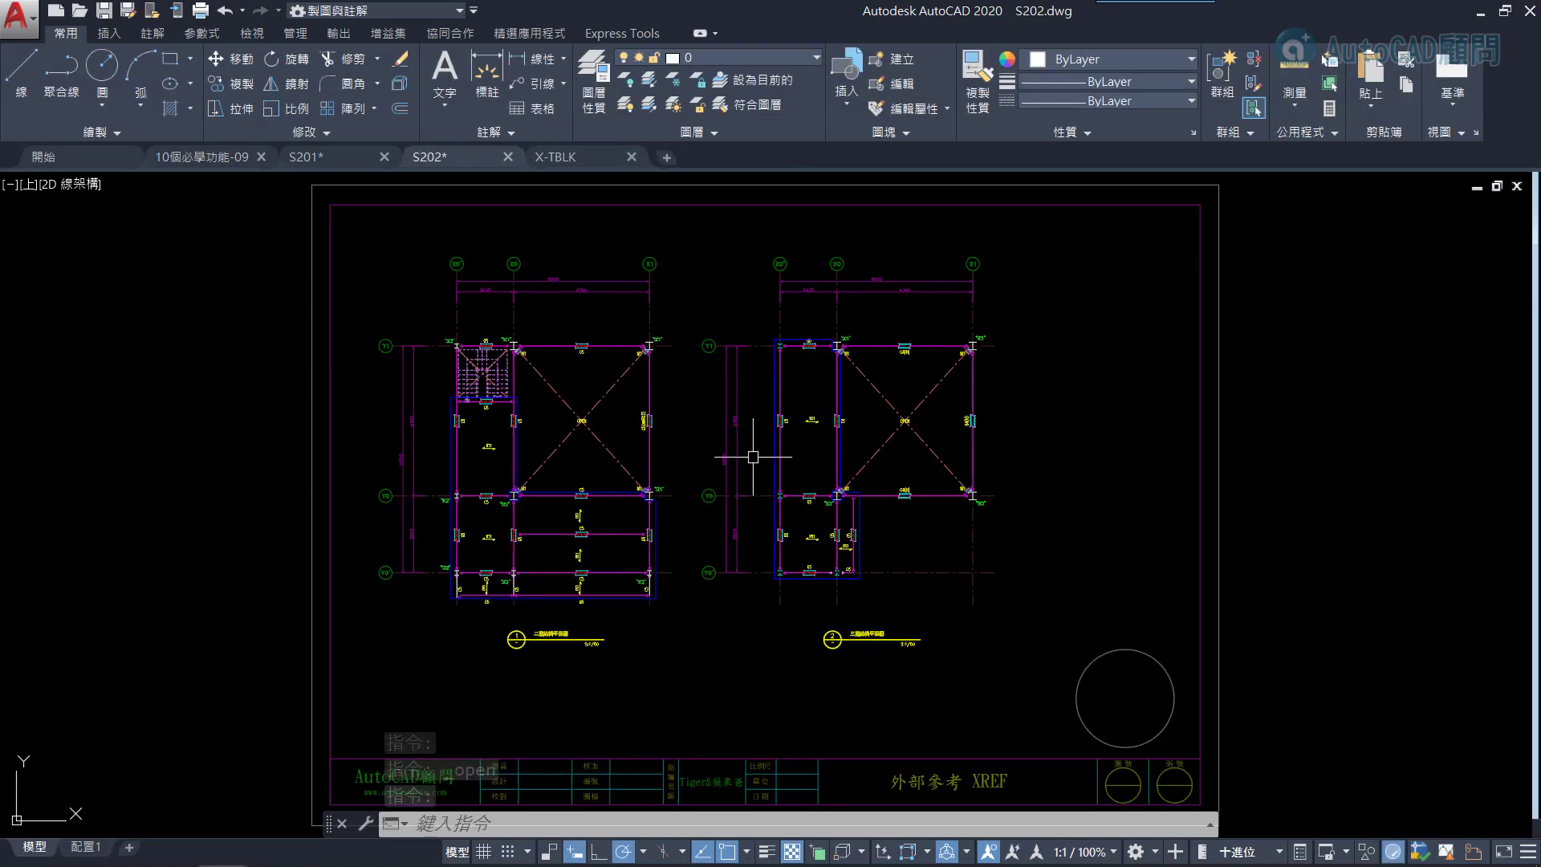
{"action": "left_click", "coordinate": [79, 11]}
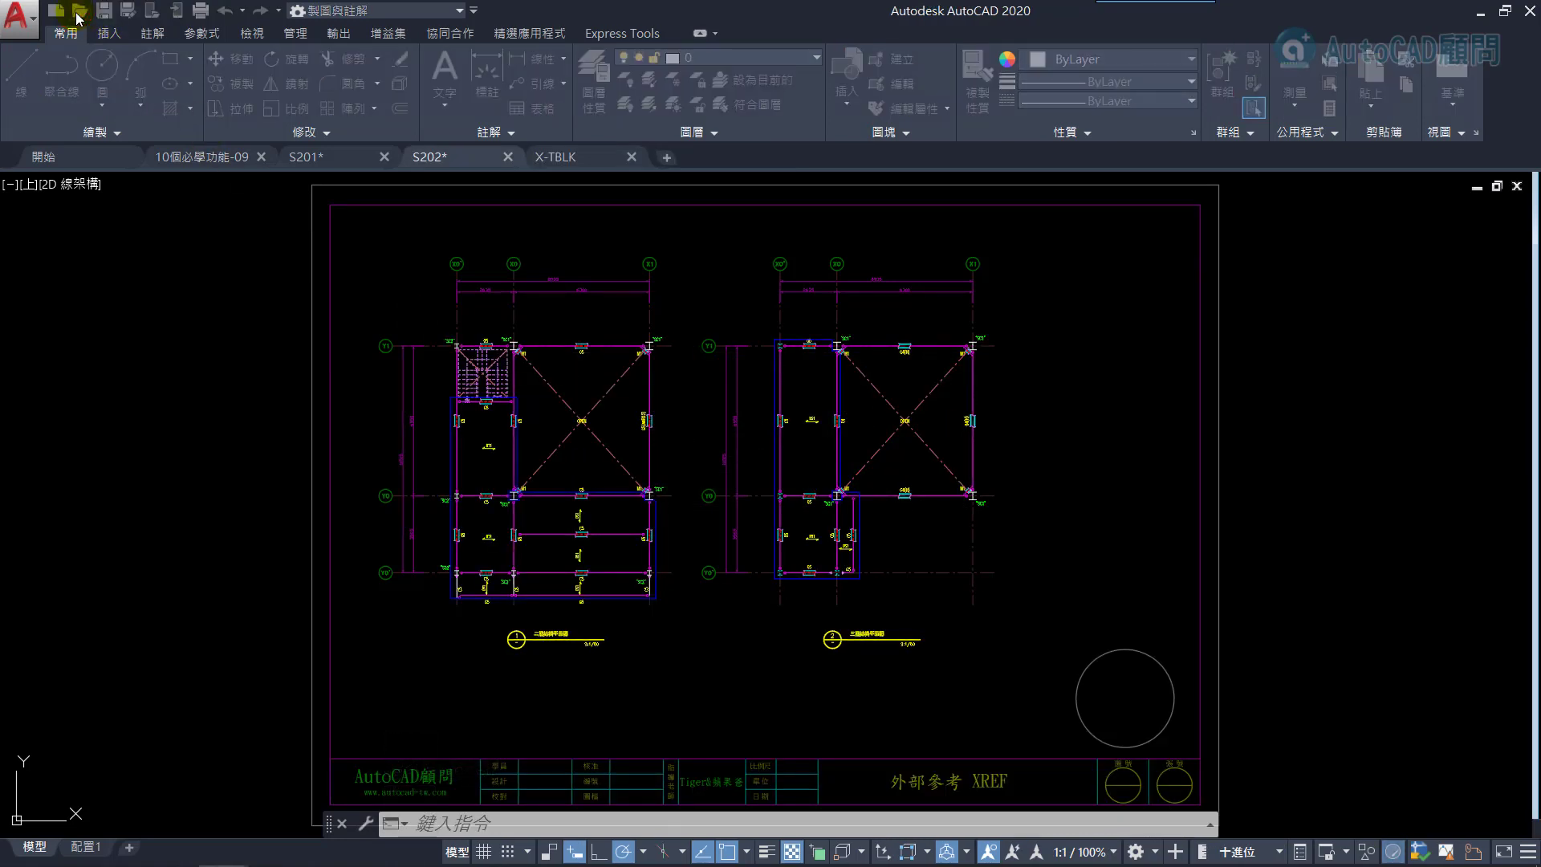
{"action": "left_click", "coordinate": [651, 355]}
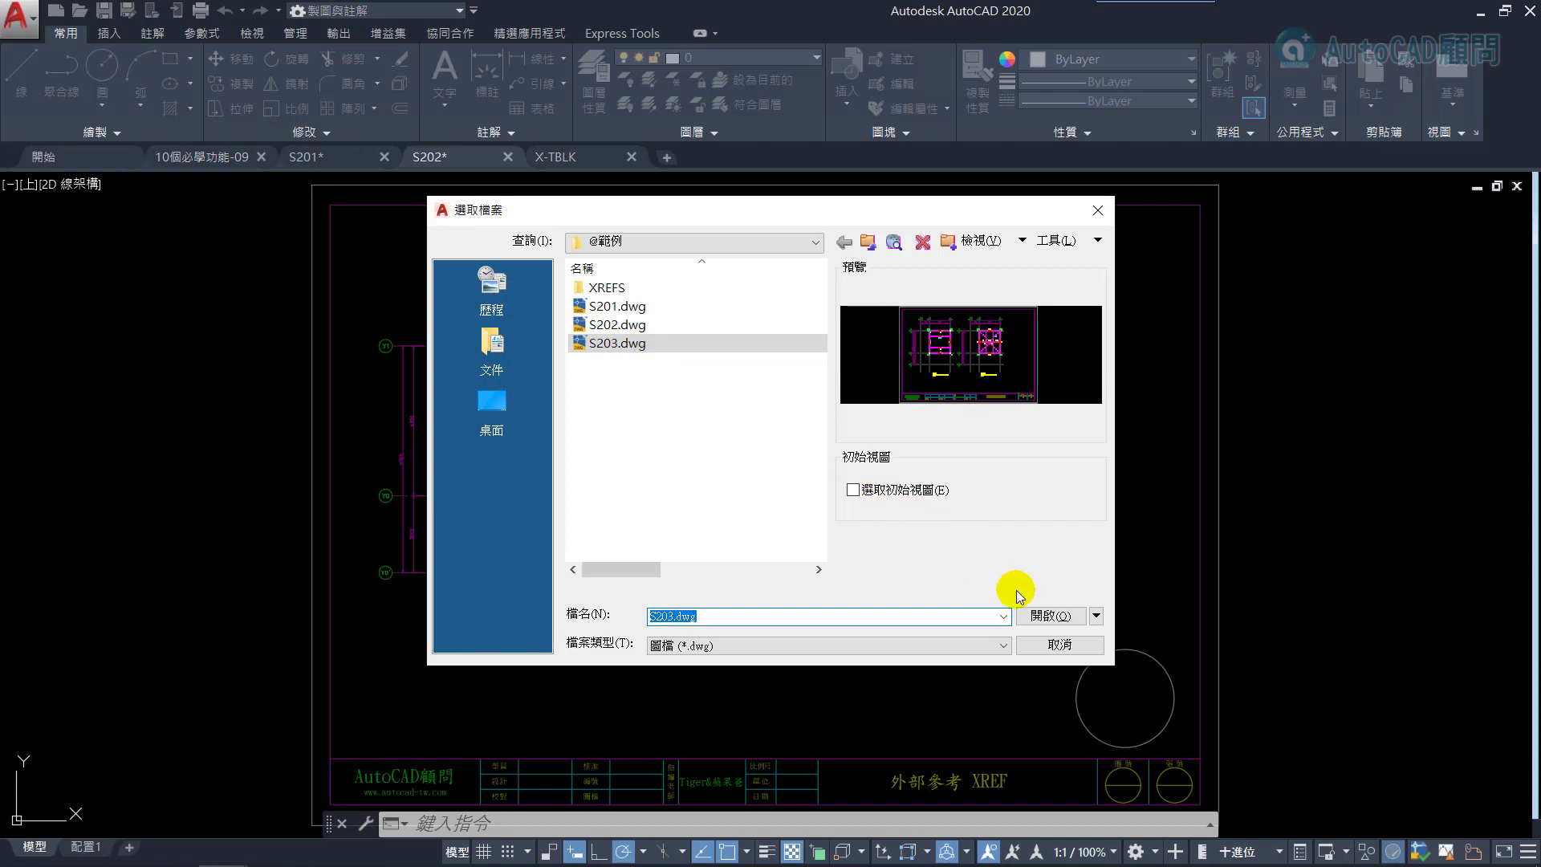
{"action": "left_click", "coordinate": [1066, 618]}
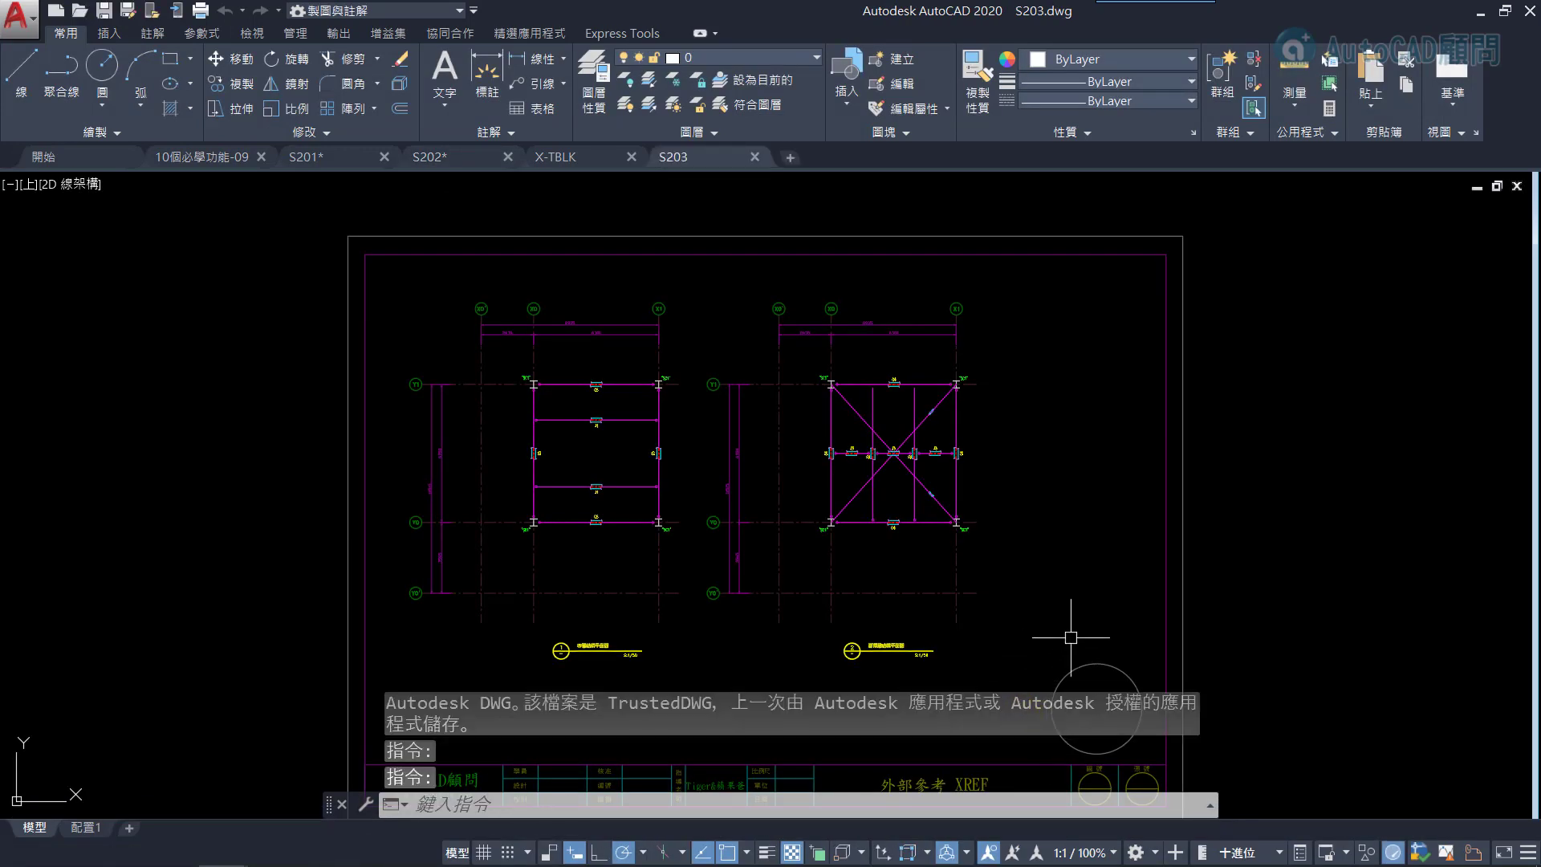
{"action": "middle_click_drag", "start_coordinate": [1071, 638], "coordinate": [1061, 603]}
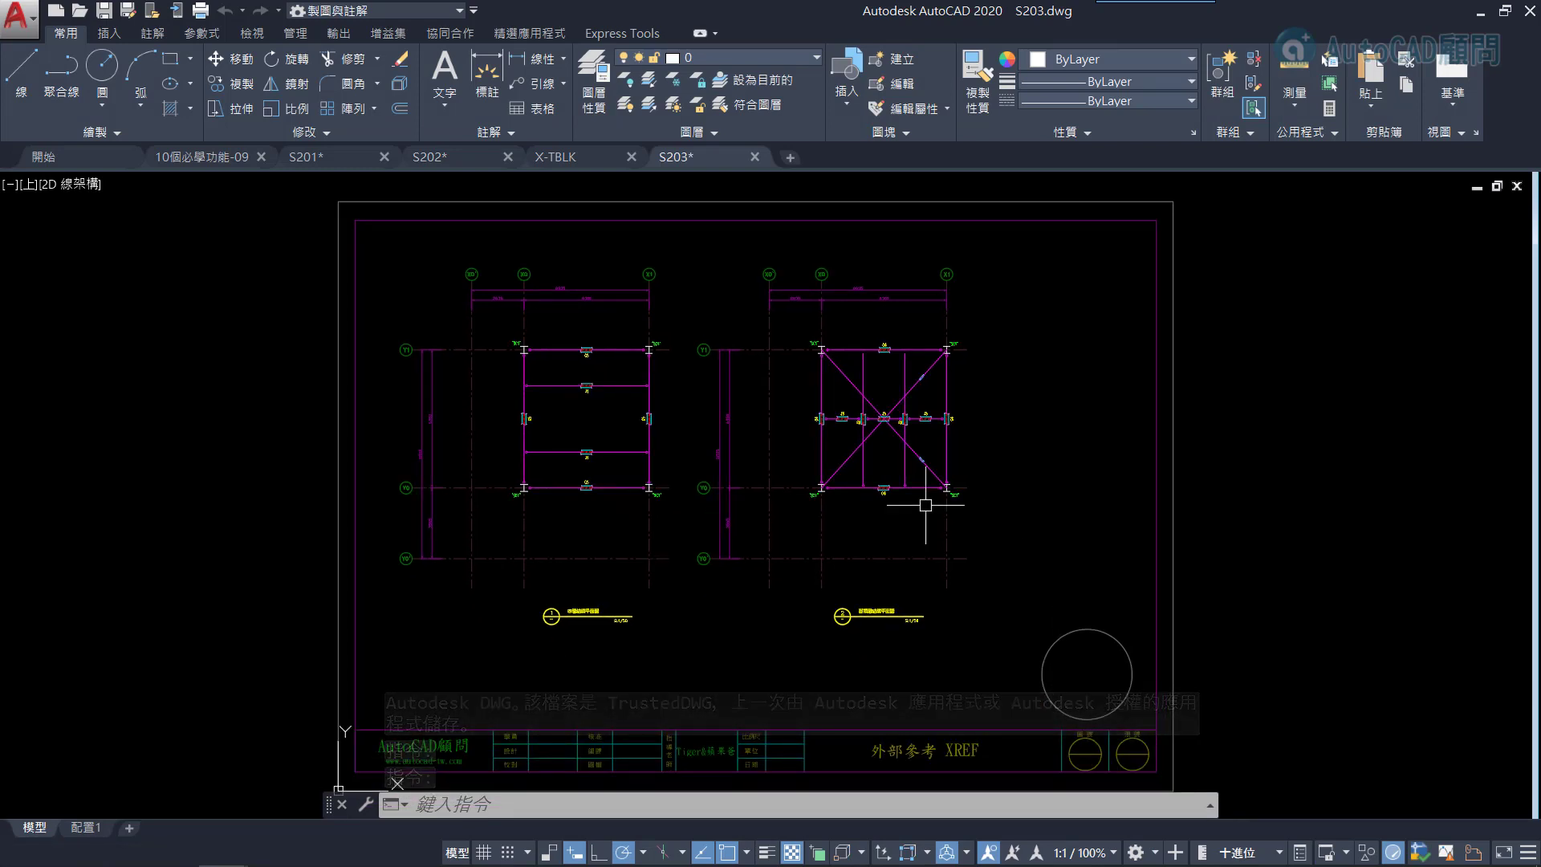
Step: Show the X-TBLK drawing's folder on disk in File Explorer
{"action": "left_click", "coordinate": [585, 156]}
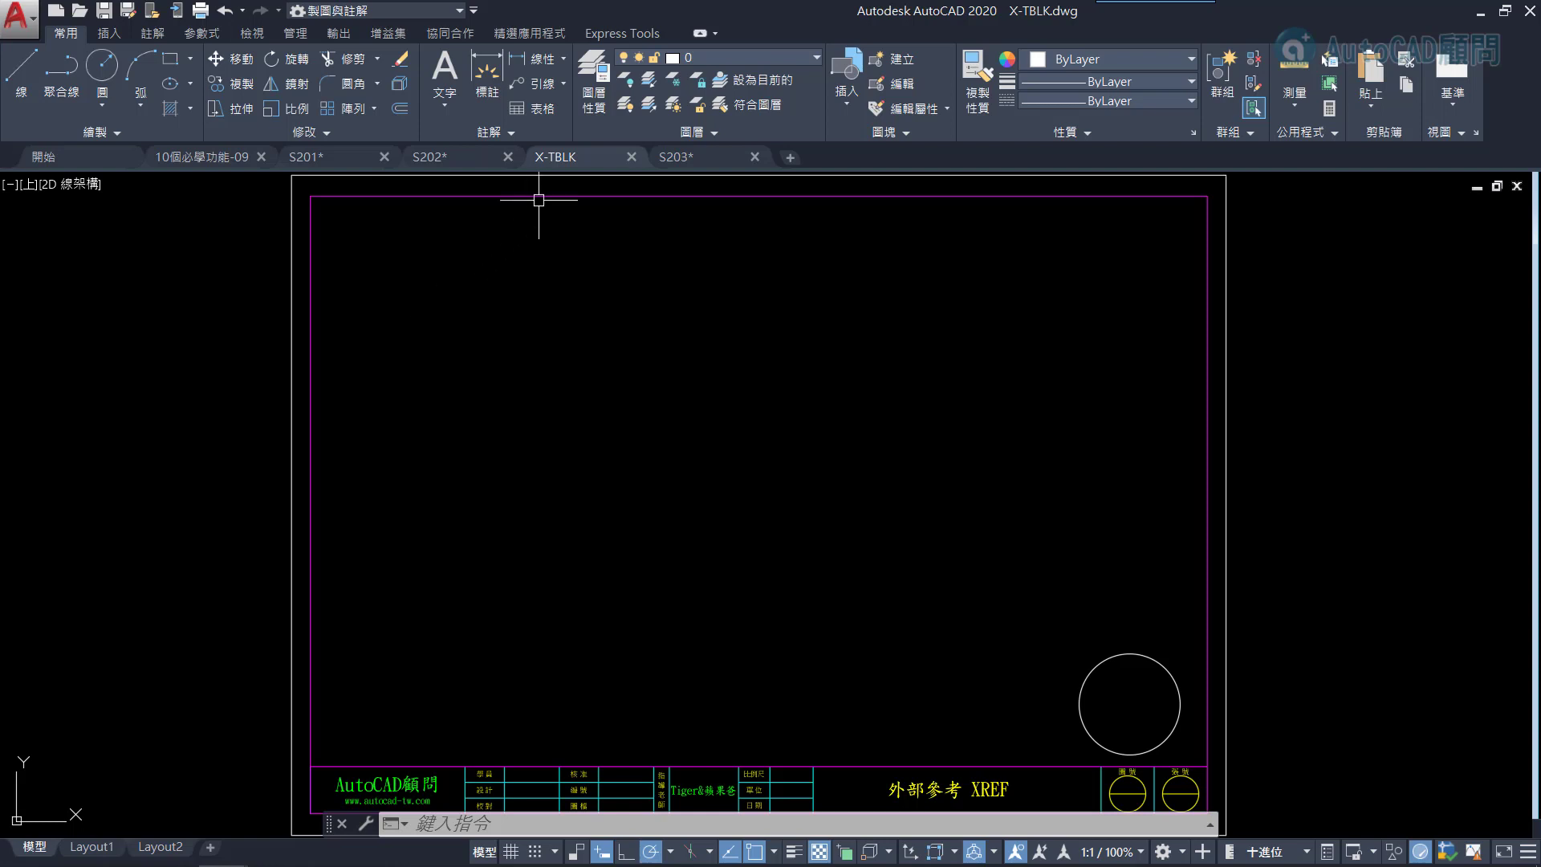
{"action": "right_click", "coordinate": [571, 160]}
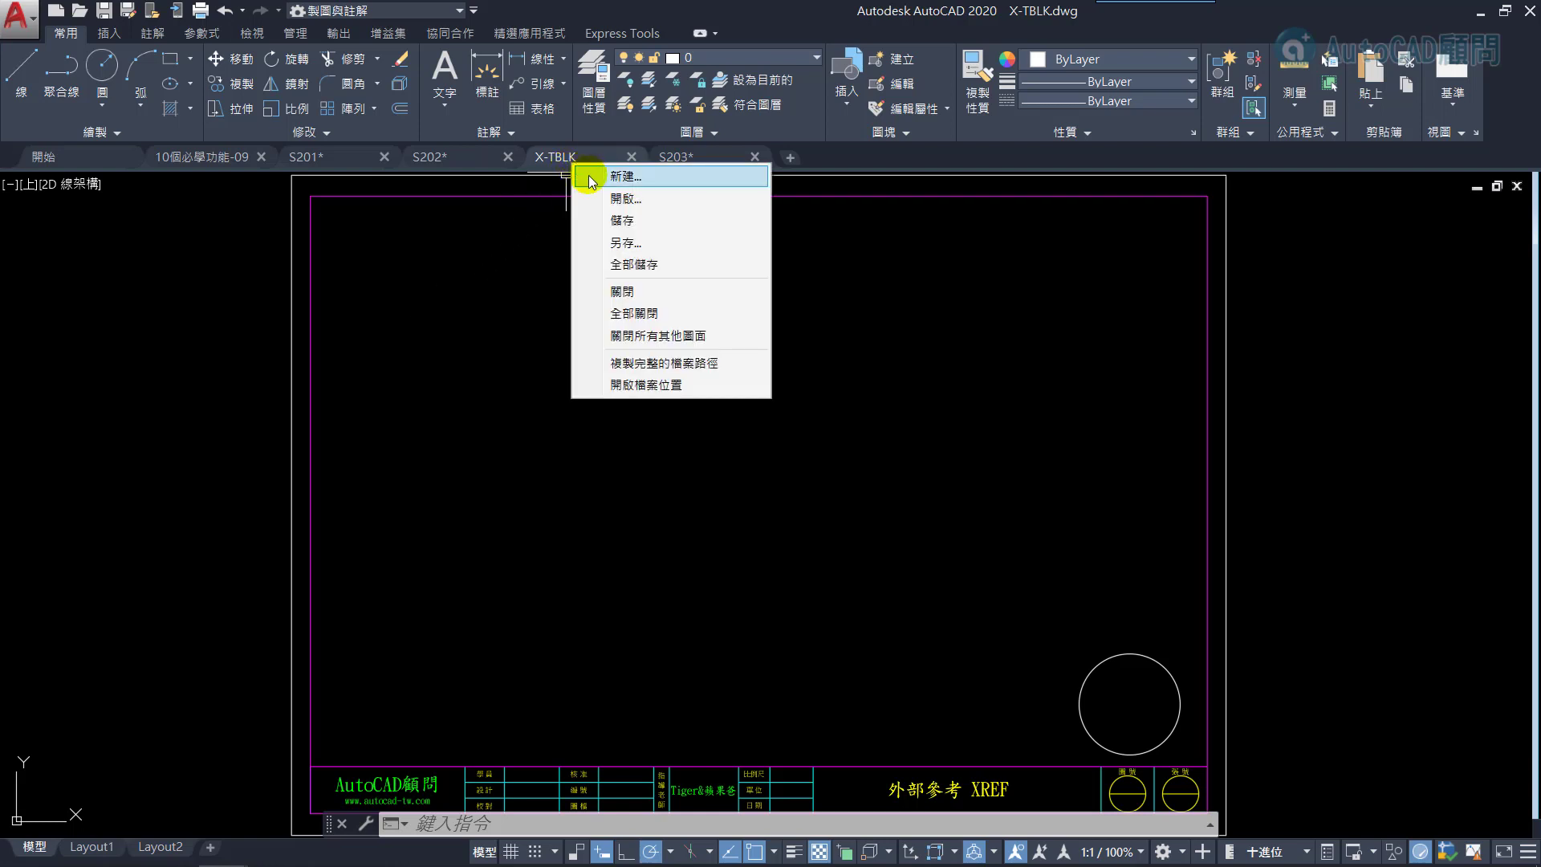
{"action": "left_click", "coordinate": [671, 386]}
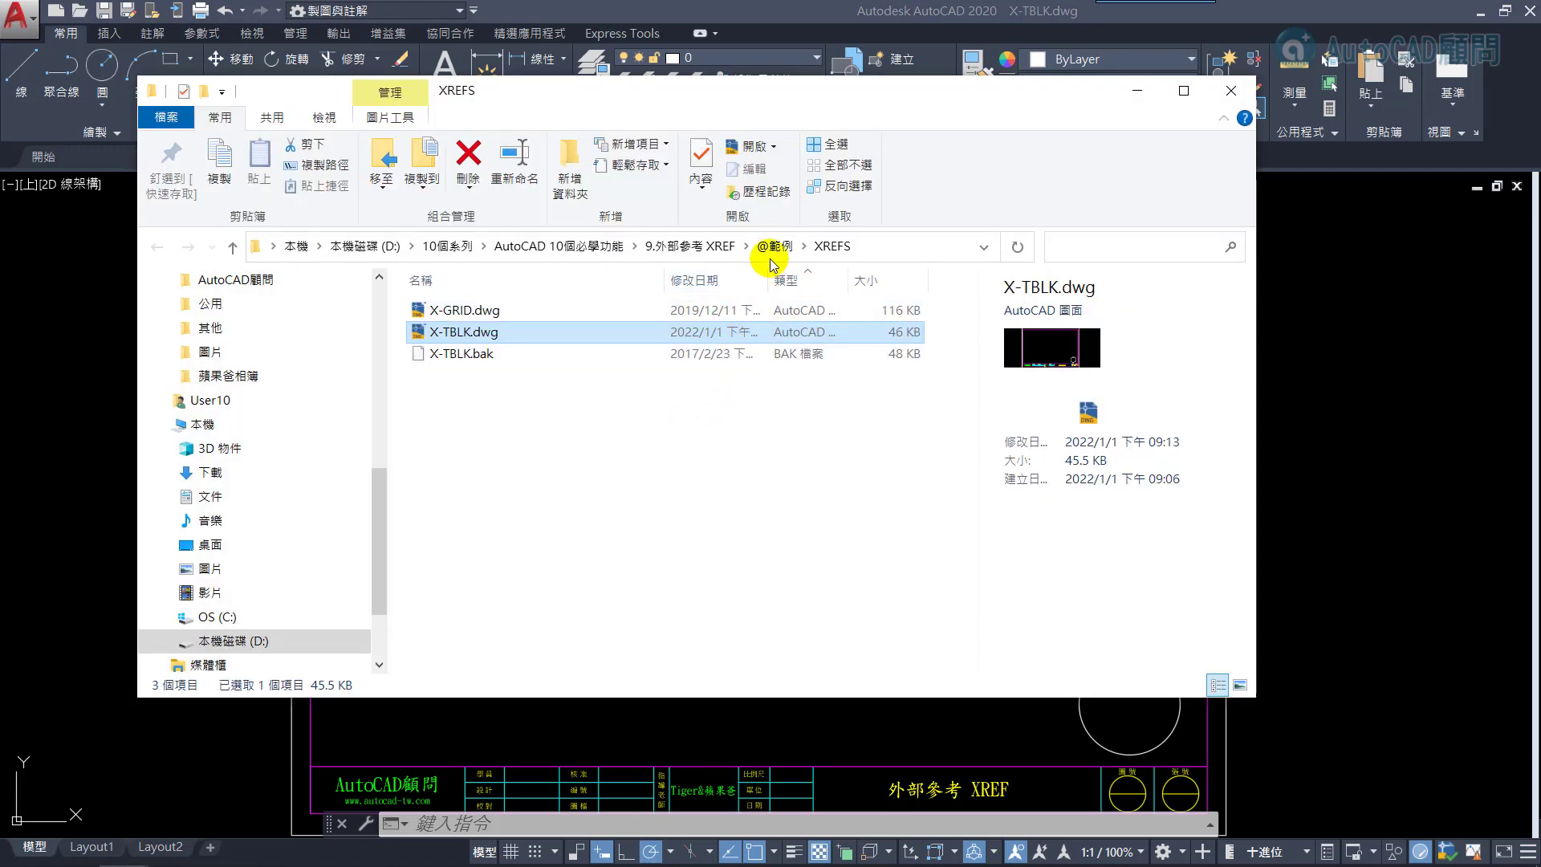
{"action": "left_click", "coordinate": [775, 246]}
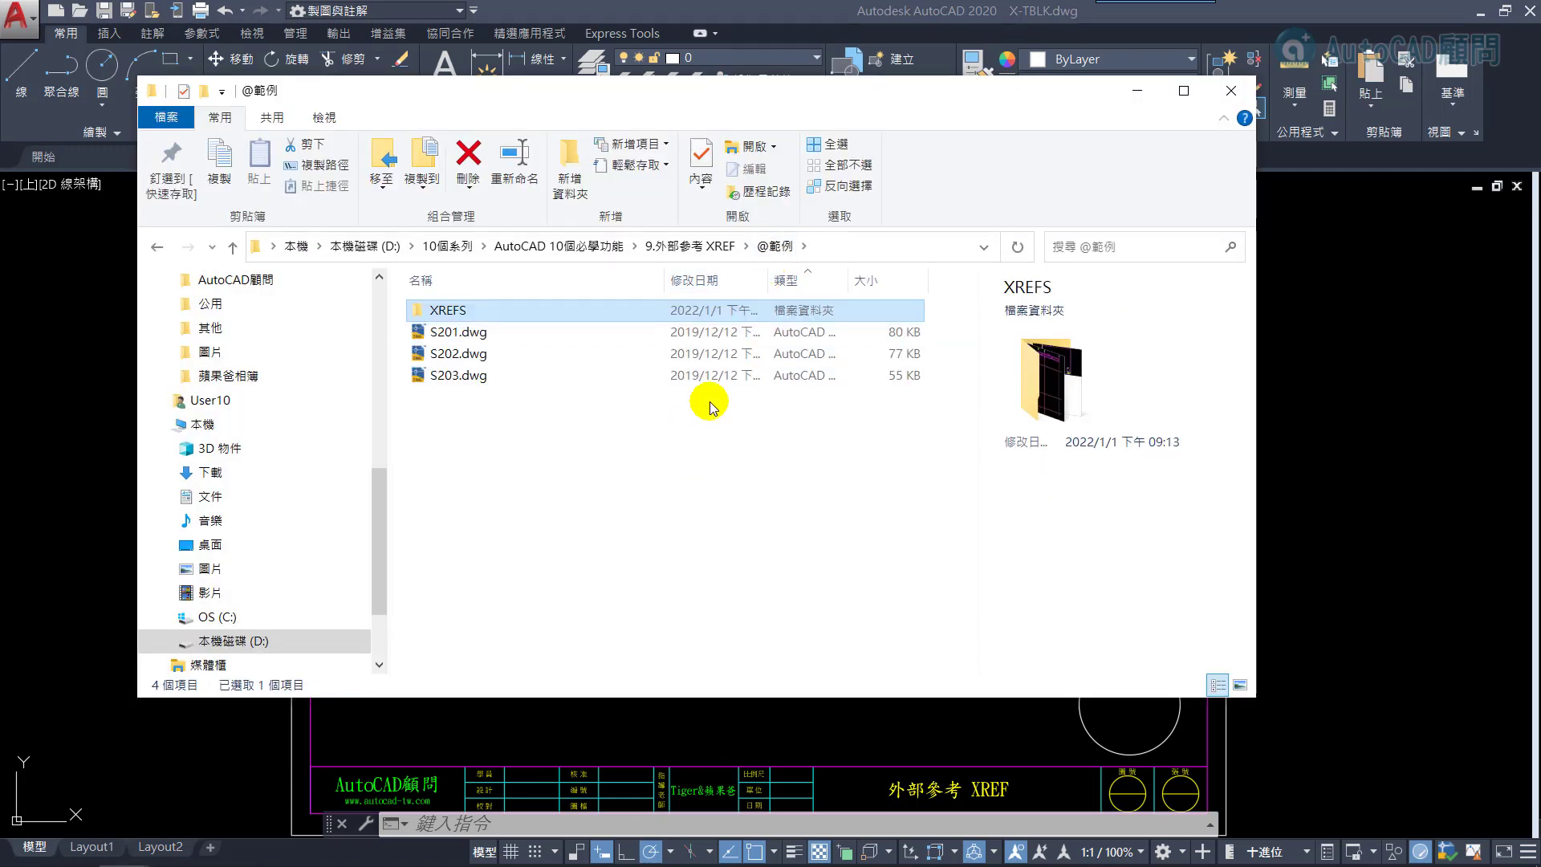
{"action": "double_click", "coordinate": [446, 316]}
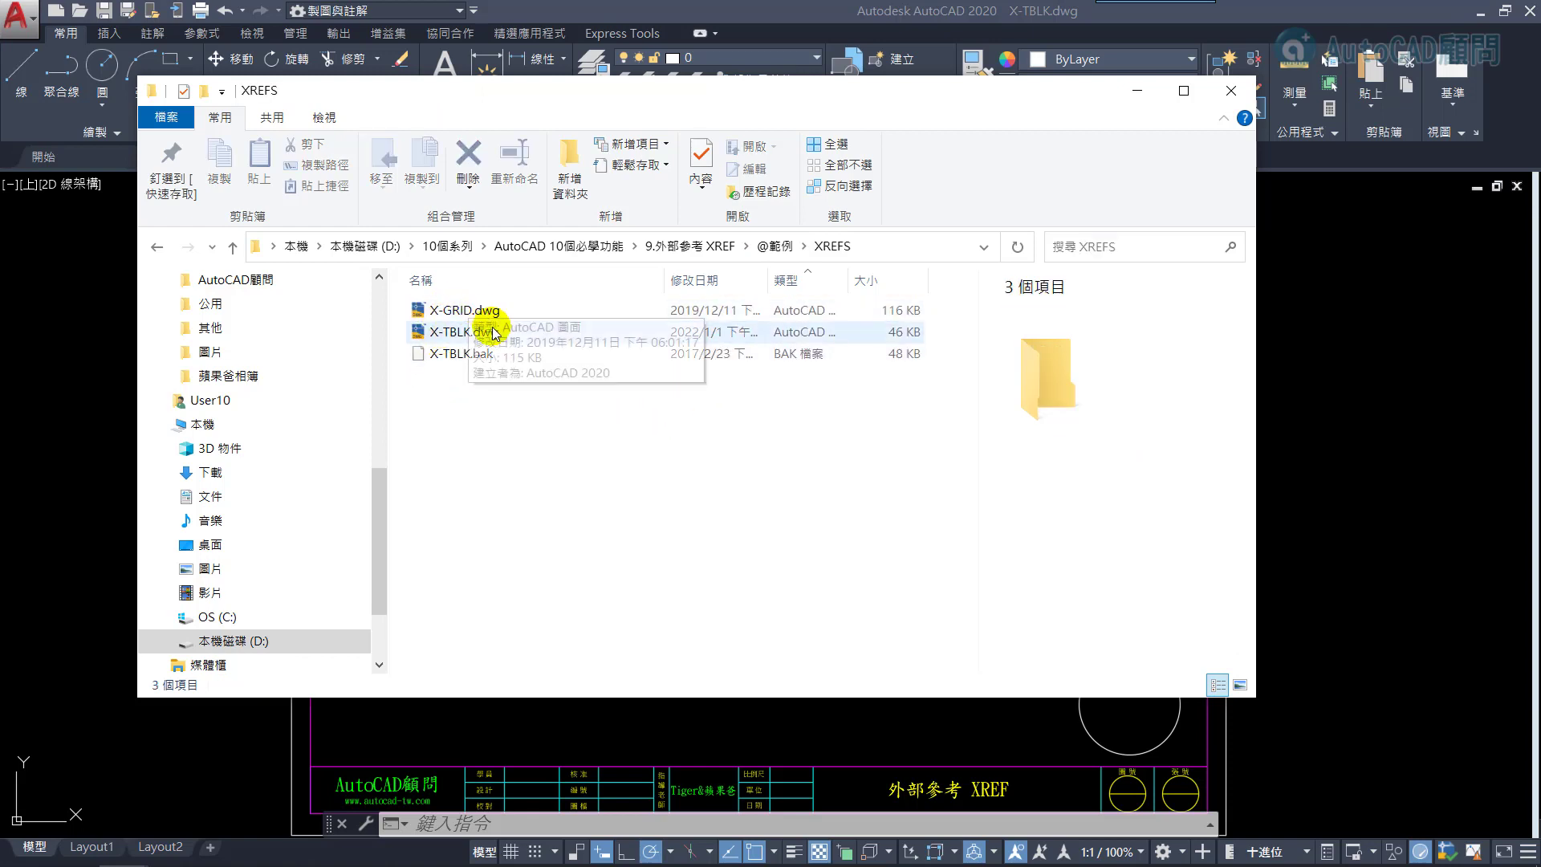
{"action": "left_click", "coordinate": [775, 247]}
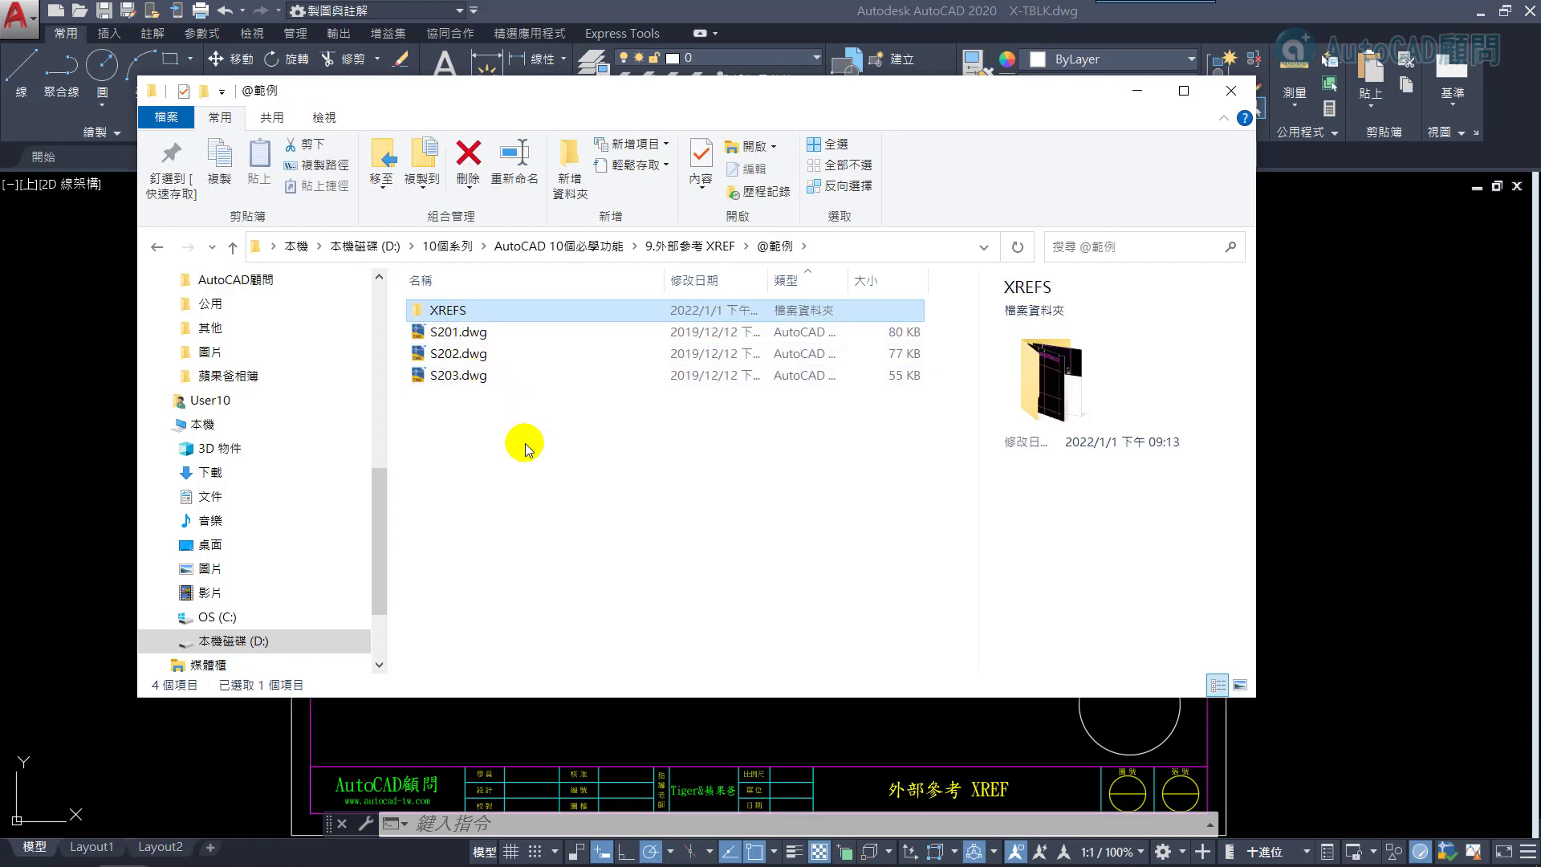
{"action": "double_click", "coordinate": [464, 313]}
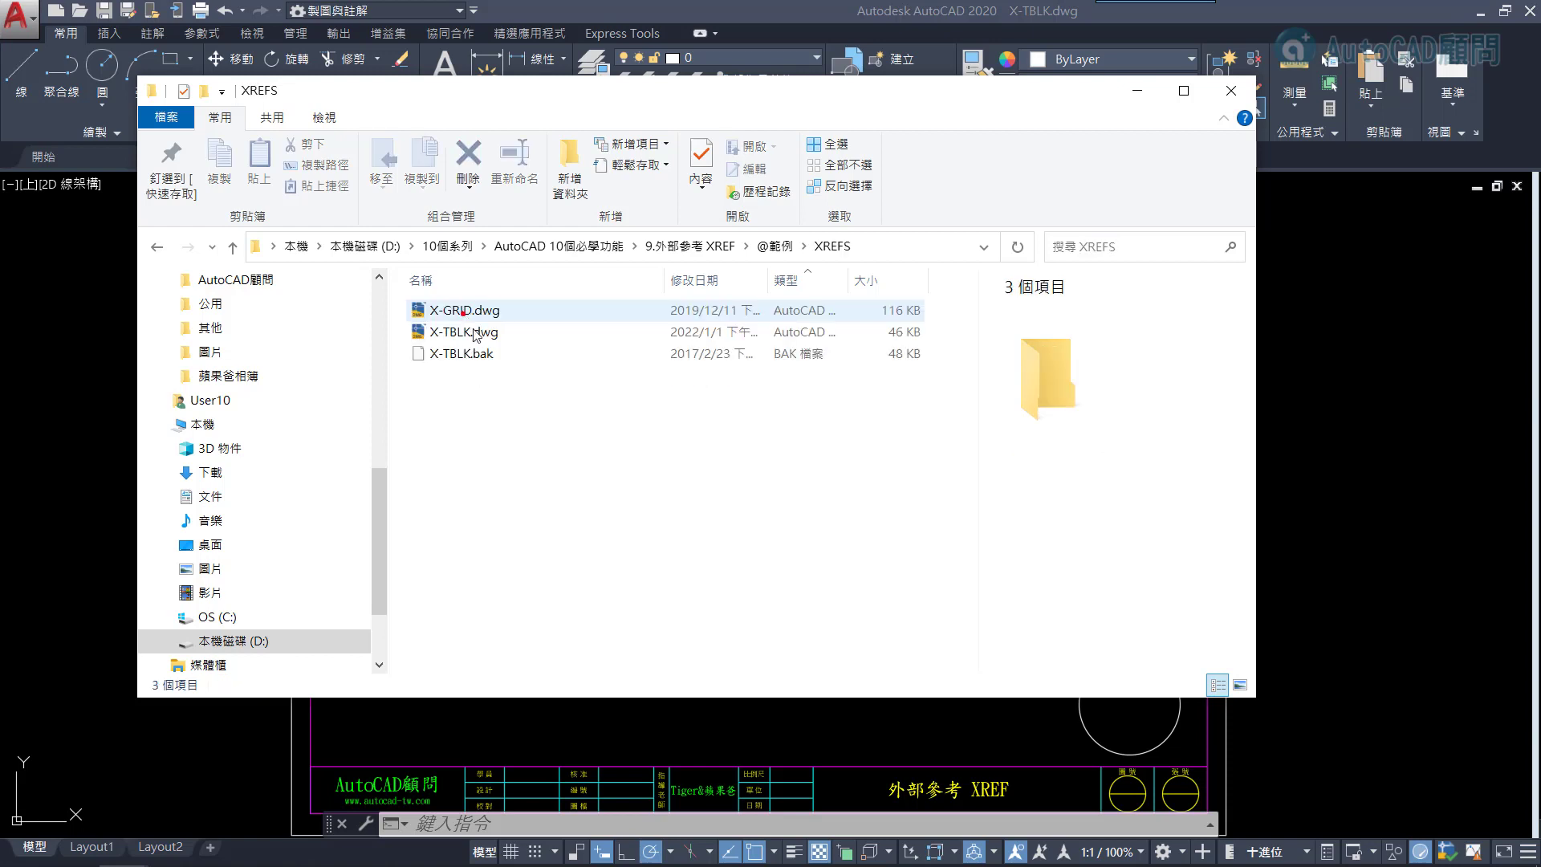
{"action": "left_click", "coordinate": [473, 333]}
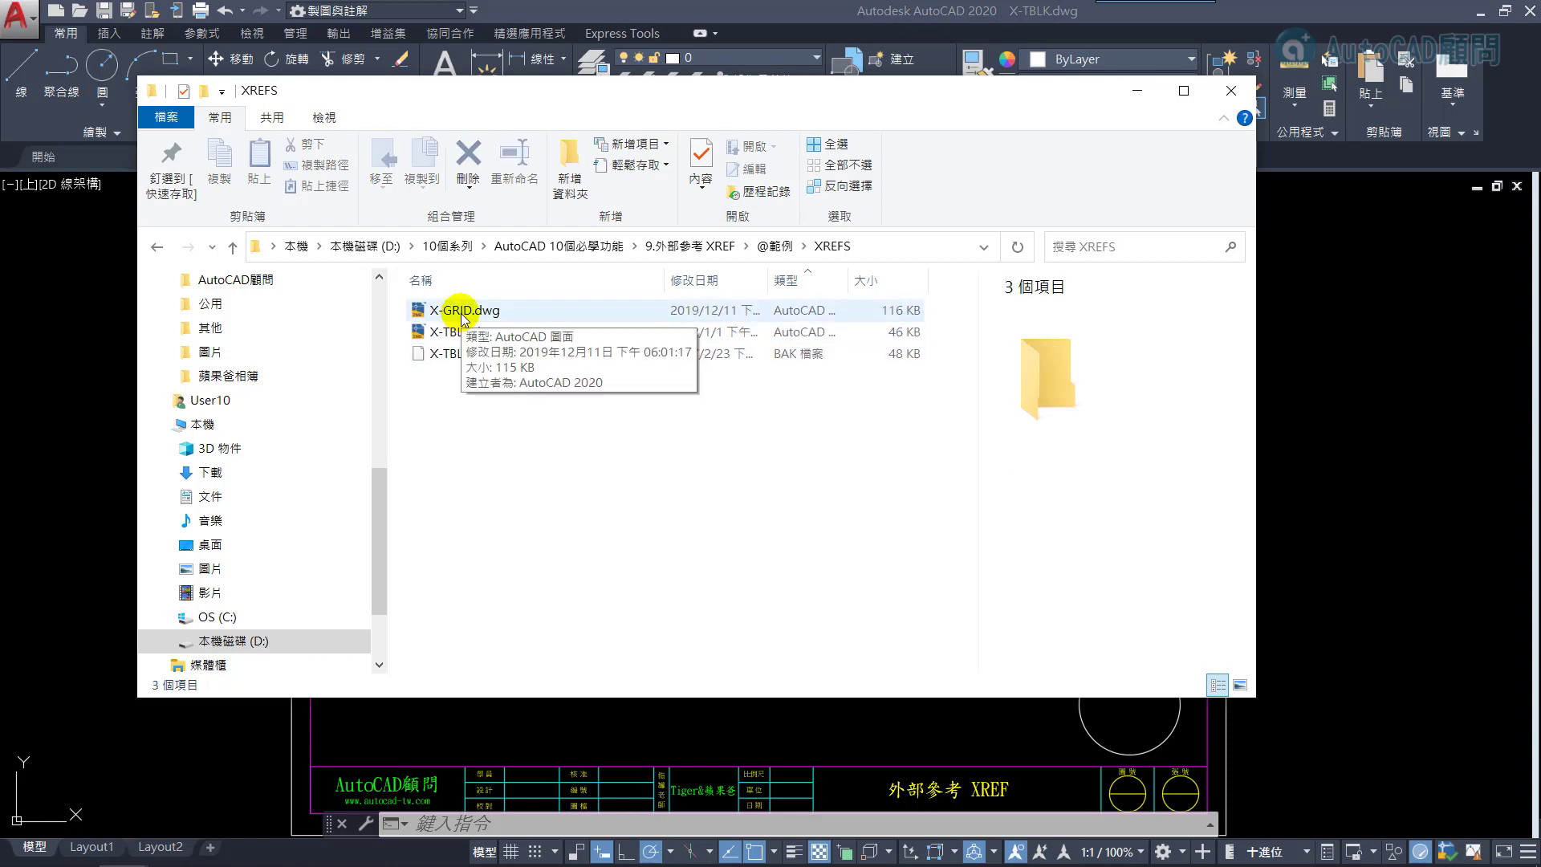
Step: Open X-GRID.dwg and zoom in on the X0' grid bubble
{"action": "double_click", "coordinate": [463, 311]}
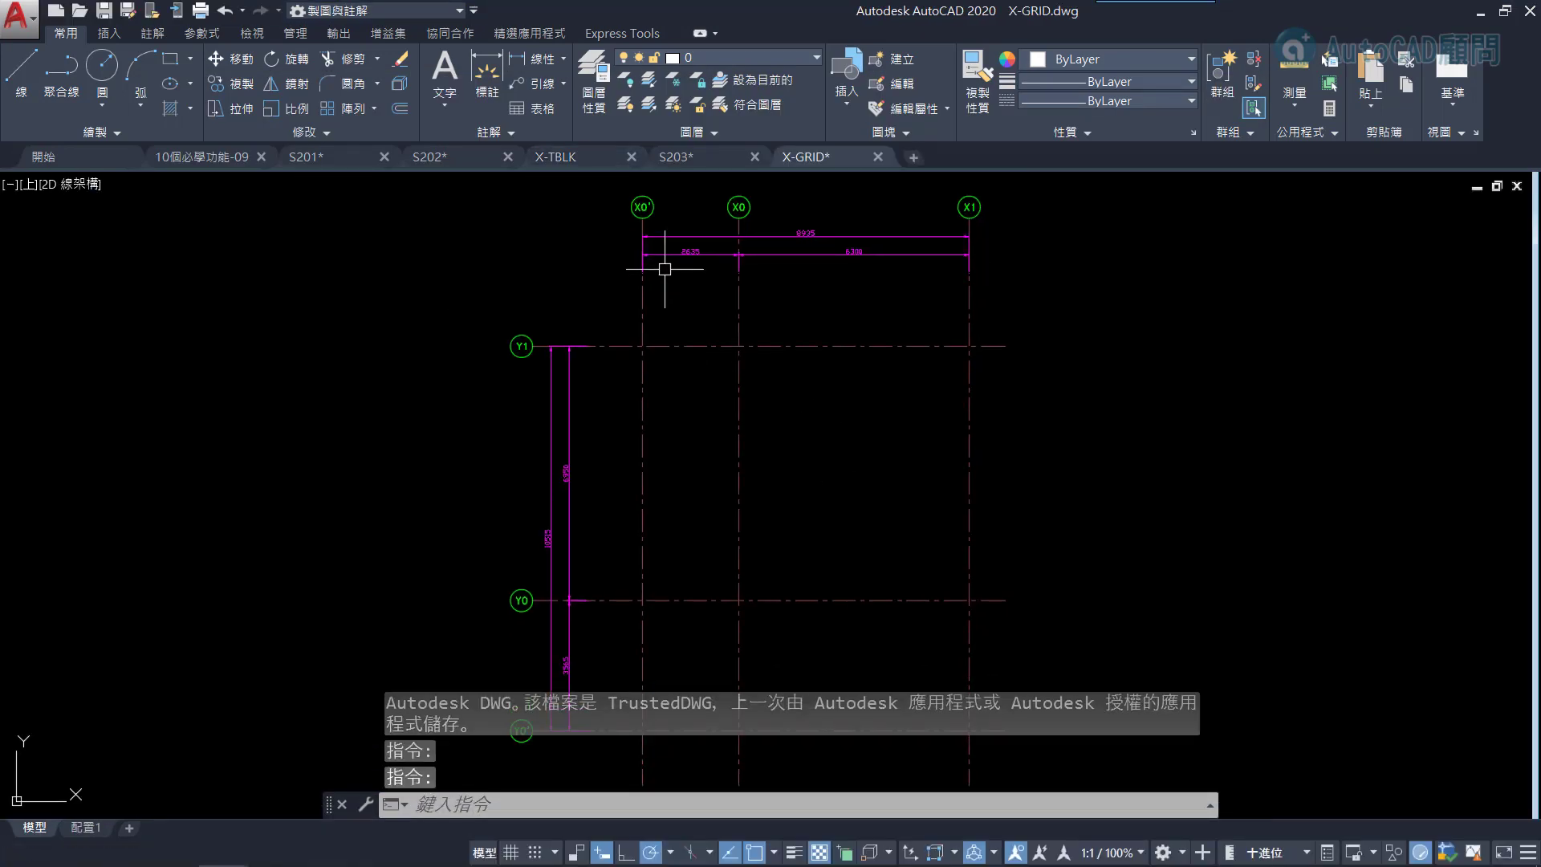
{"action": "middle_click_drag", "start_coordinate": [660, 248], "coordinate": [784, 326]}
{"action": "scroll", "coordinate": [971, 317], "scroll_direction": "up", "scroll_amount": 4}
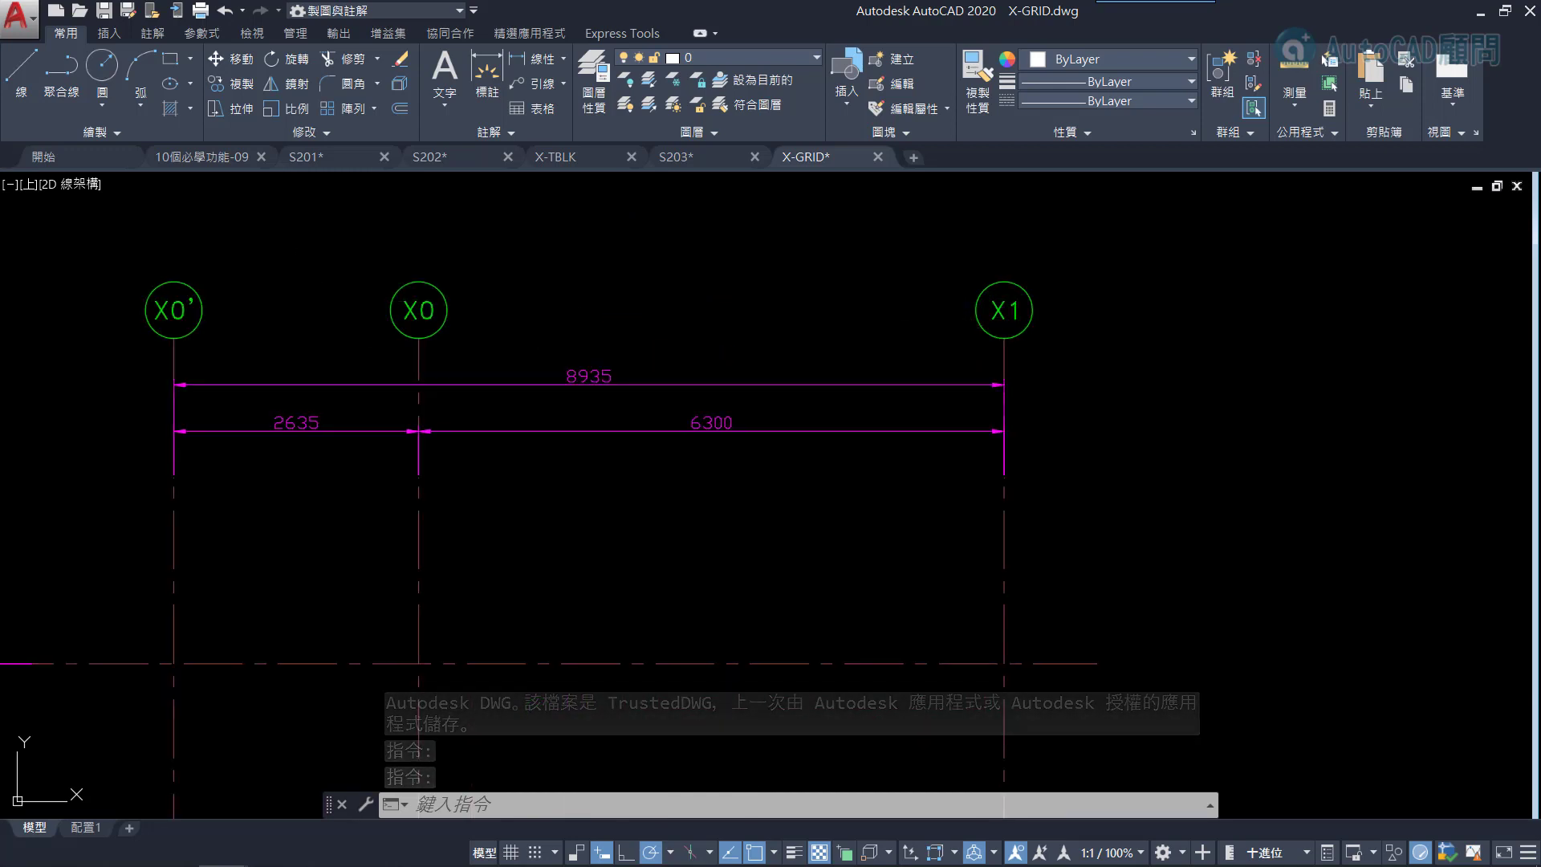
{"action": "middle_click_drag", "start_coordinate": [172, 319], "coordinate": [573, 391]}
{"action": "scroll", "coordinate": [573, 390], "scroll_direction": "up", "scroll_amount": 4}
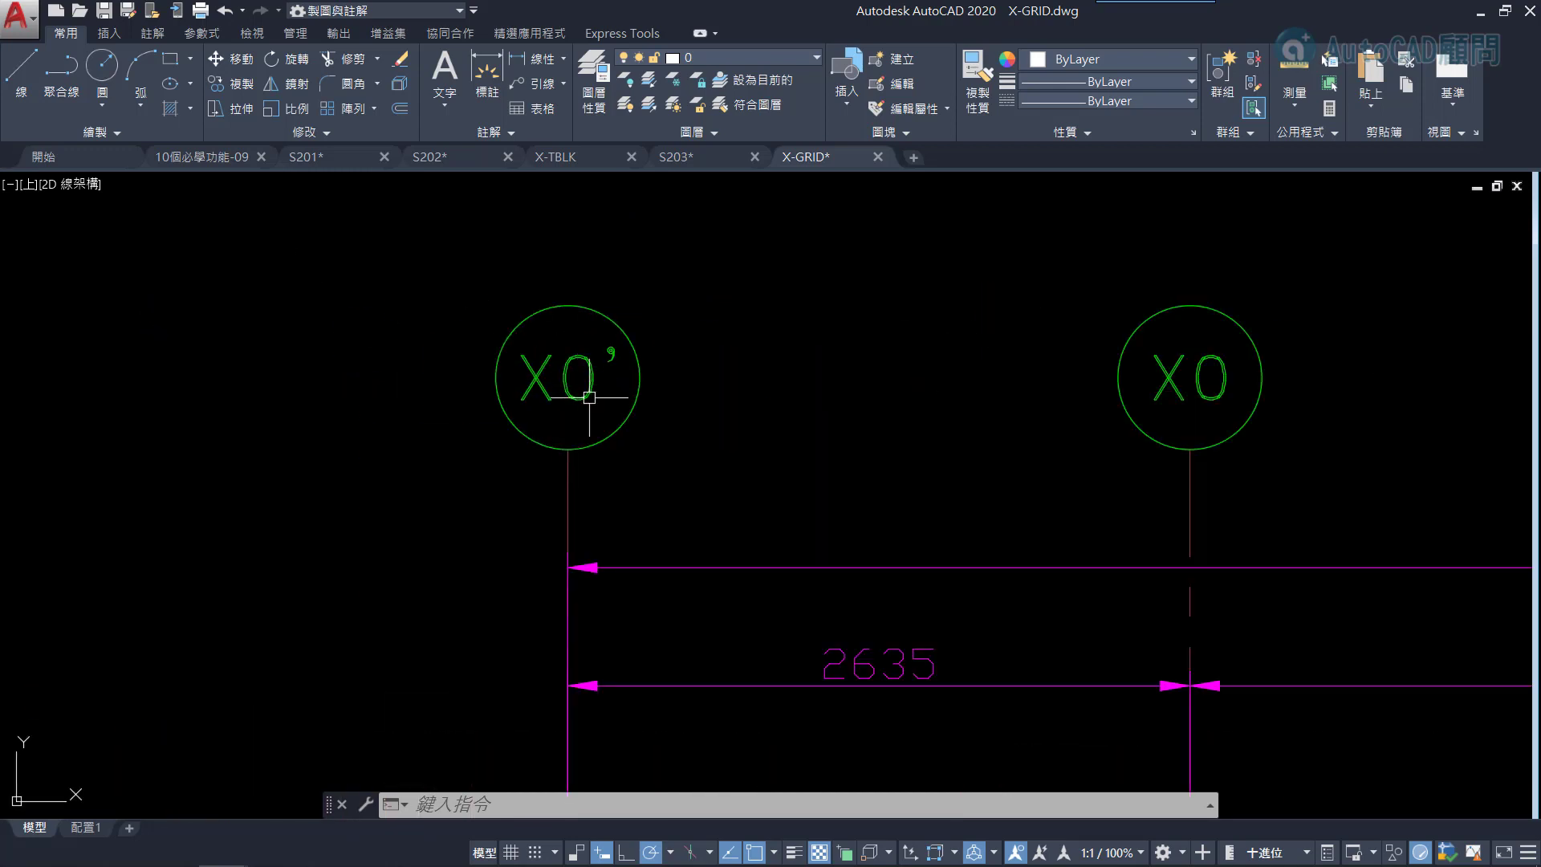
Step: Rename the X0' grid label to XX
{"action": "left_click", "coordinate": [572, 382]}
{"action": "double_click", "coordinate": [575, 384]}
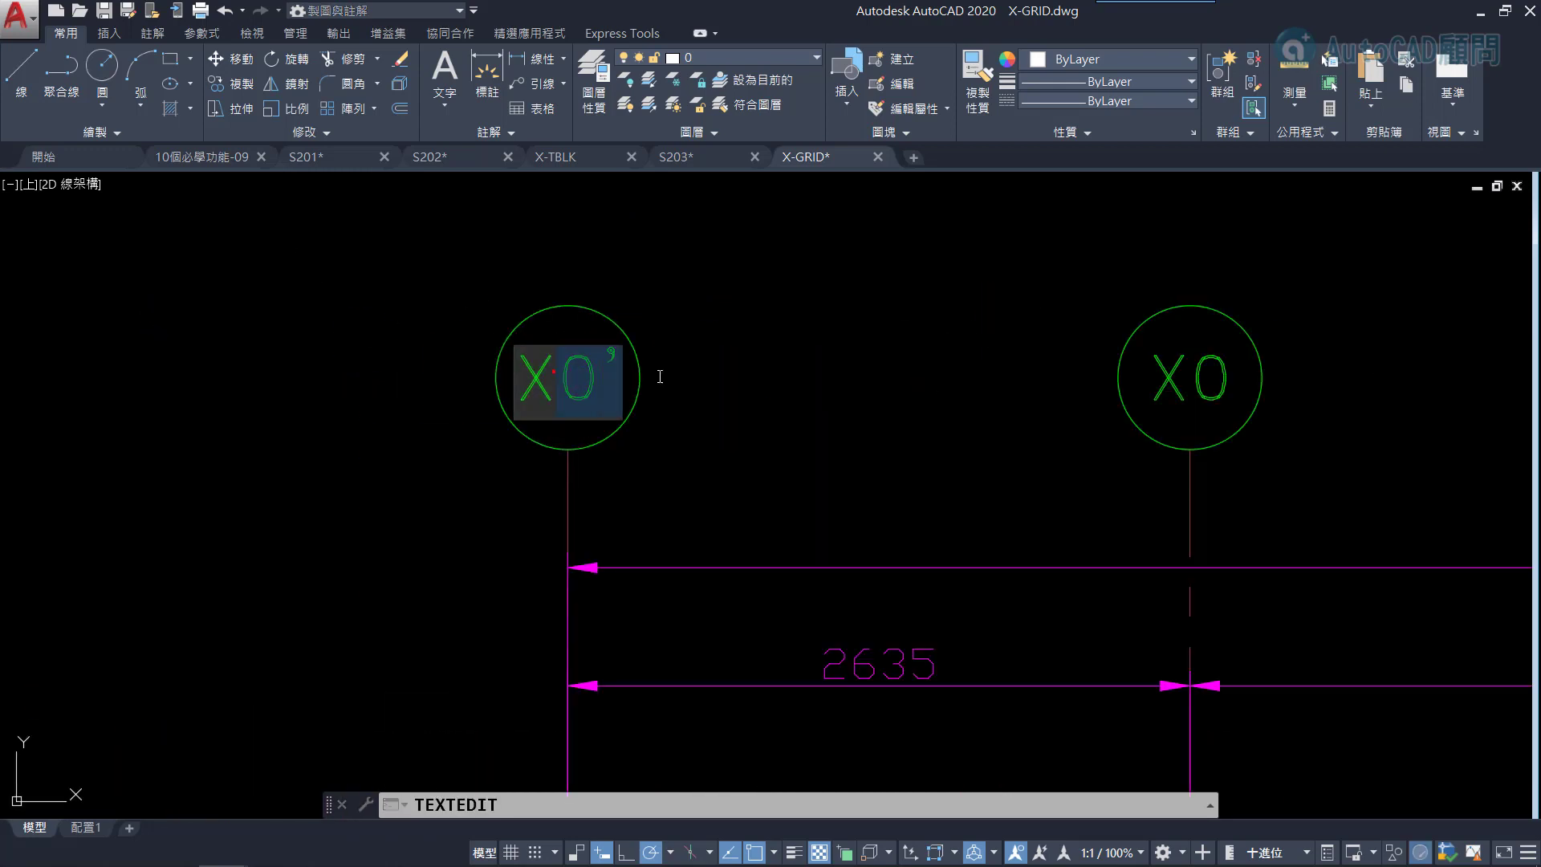
{"action": "type", "text": "X"}
{"action": "key", "text": "Return"}
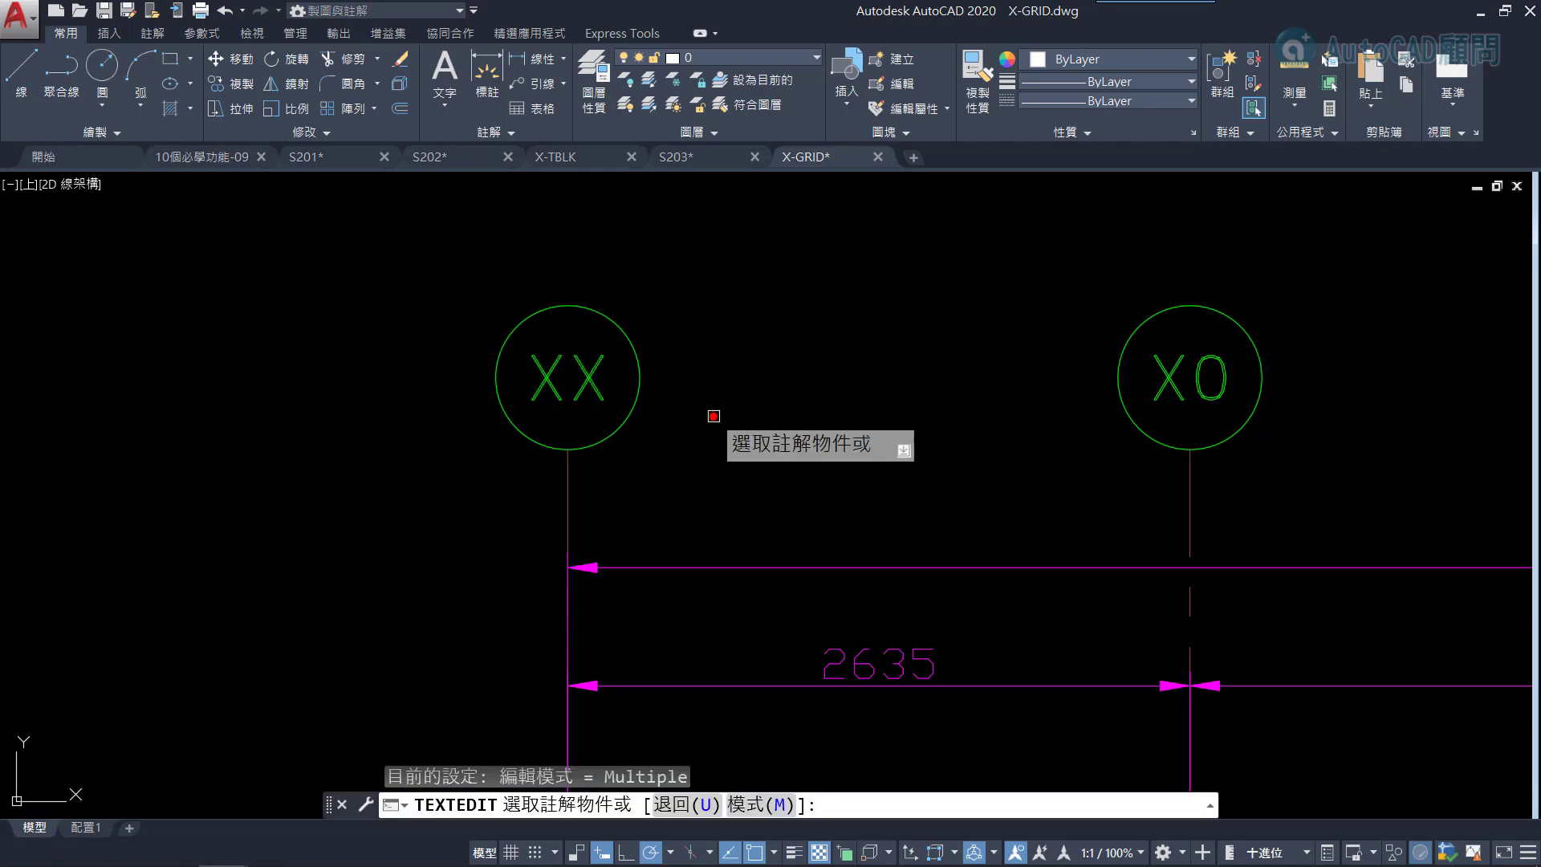
{"action": "key", "text": "Escape"}
{"action": "middle_click", "coordinate": [715, 406]}
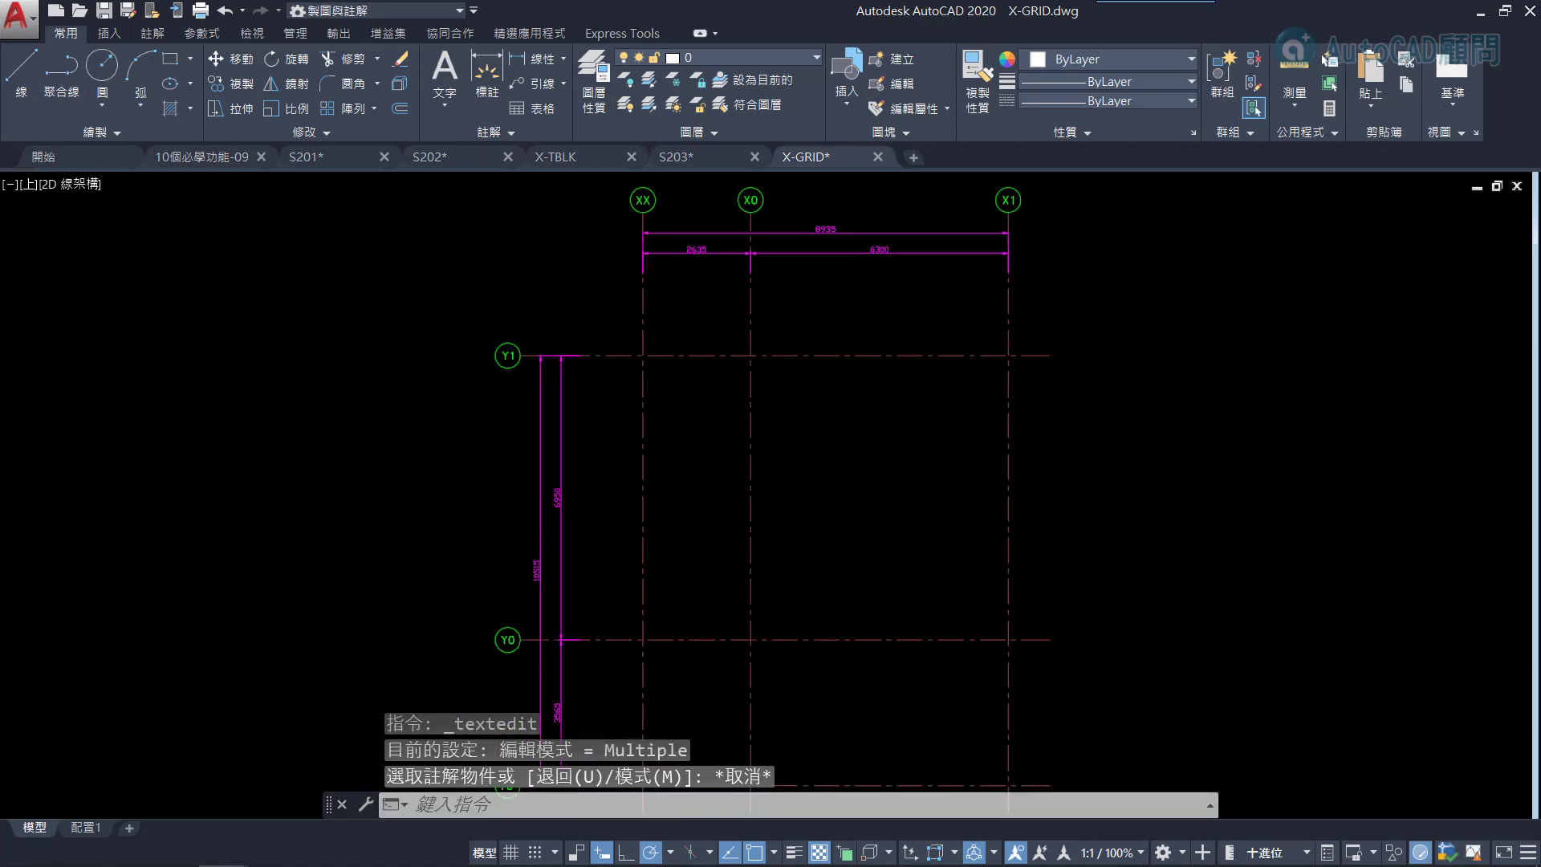
Step: Close X-GRID.dwg, saving the changes
{"action": "left_click", "coordinate": [878, 156]}
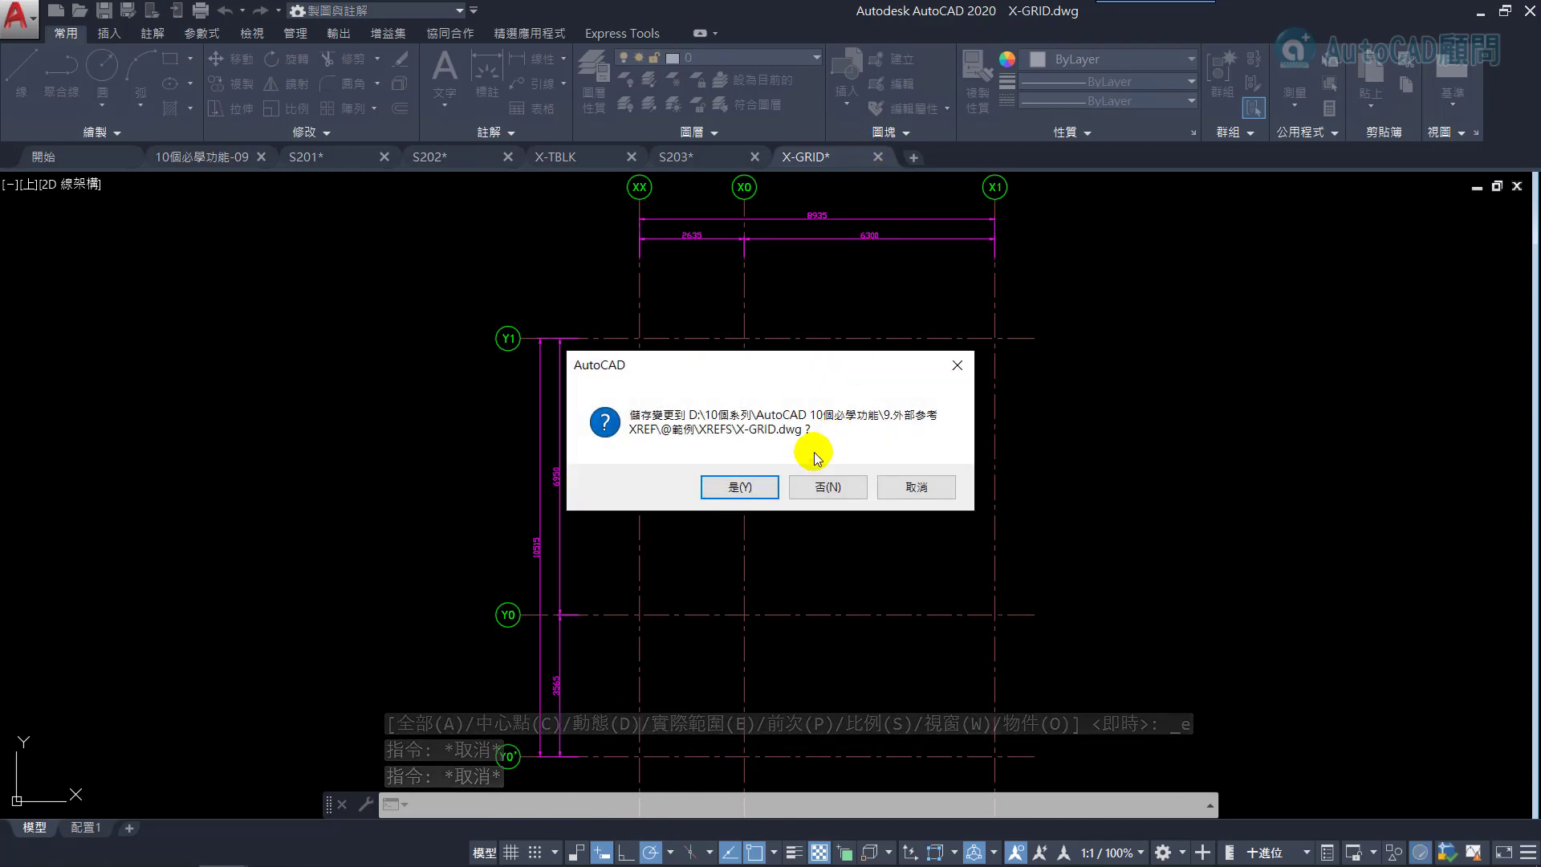
{"action": "left_click", "coordinate": [751, 486]}
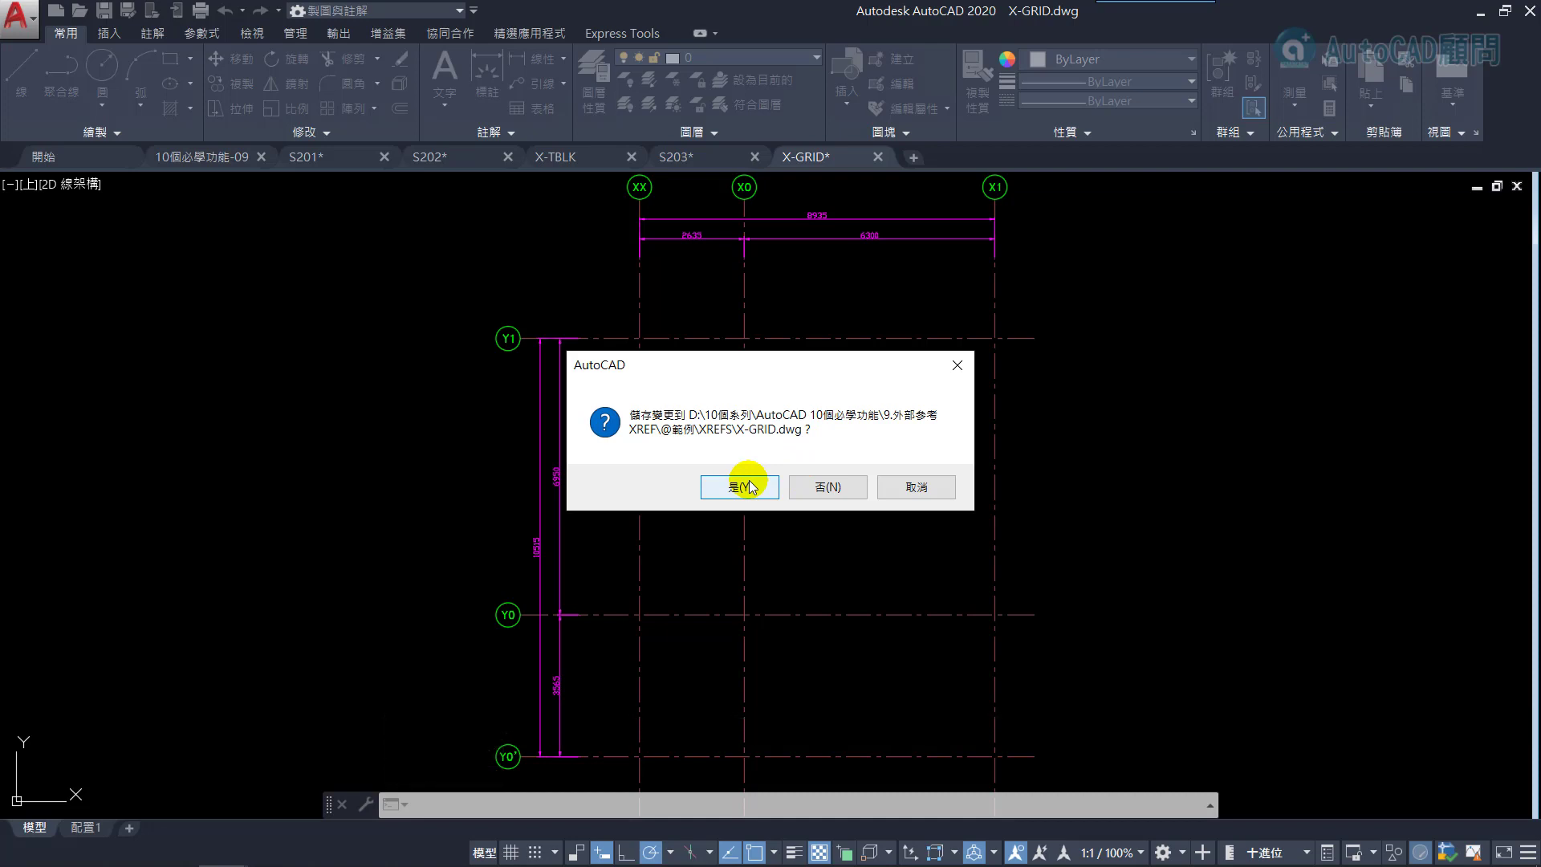
{"action": "left_click", "coordinate": [750, 486]}
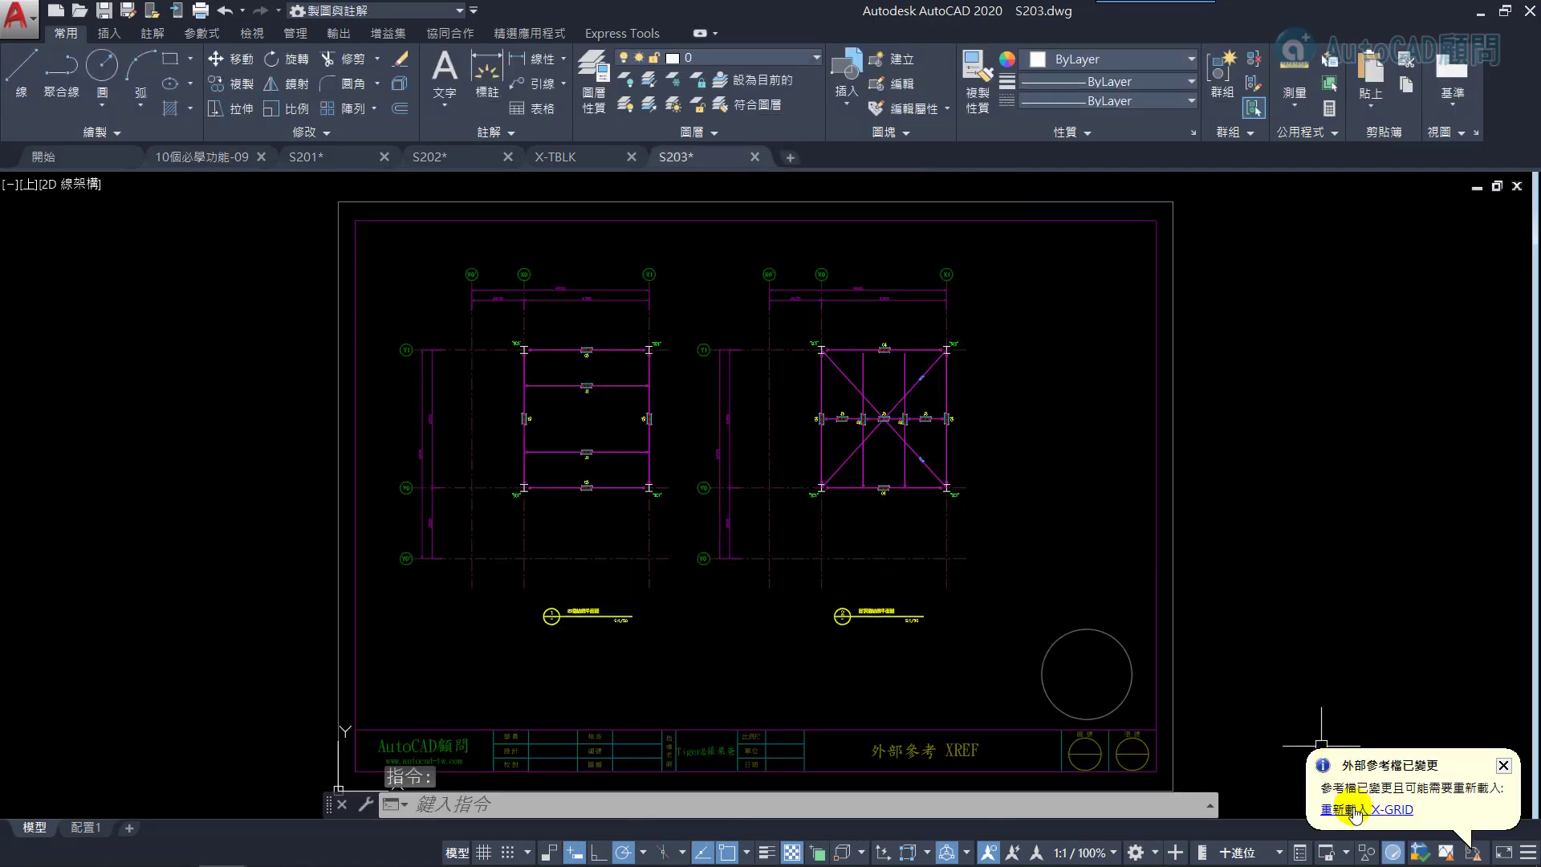
Step: Reload the changed X-GRID reference in sheet S203
{"action": "left_click", "coordinate": [1364, 809]}
{"action": "scroll", "coordinate": [762, 249], "scroll_direction": "up", "scroll_amount": 10}
{"action": "scroll", "coordinate": [739, 406], "scroll_direction": "down", "scroll_amount": 3}
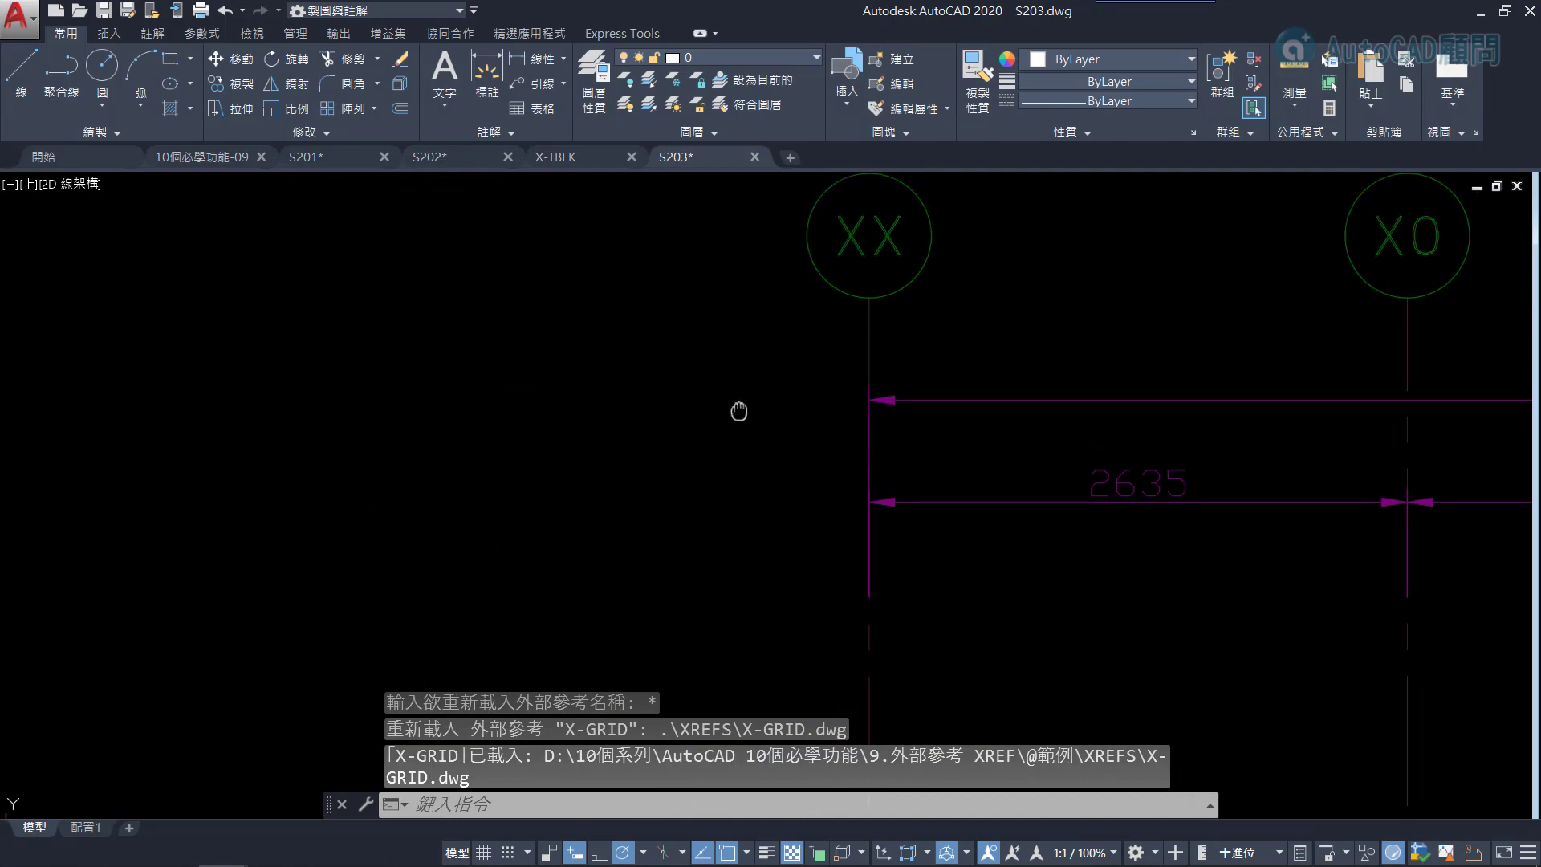
{"action": "scroll", "coordinate": [695, 420], "scroll_direction": "down", "scroll_amount": 3}
{"action": "scroll", "coordinate": [406, 420], "scroll_direction": "down", "scroll_amount": 3}
{"action": "scroll", "coordinate": [56, 405], "scroll_direction": "up", "scroll_amount": 2}
{"action": "scroll", "coordinate": [635, 447], "scroll_direction": "up", "scroll_amount": 6}
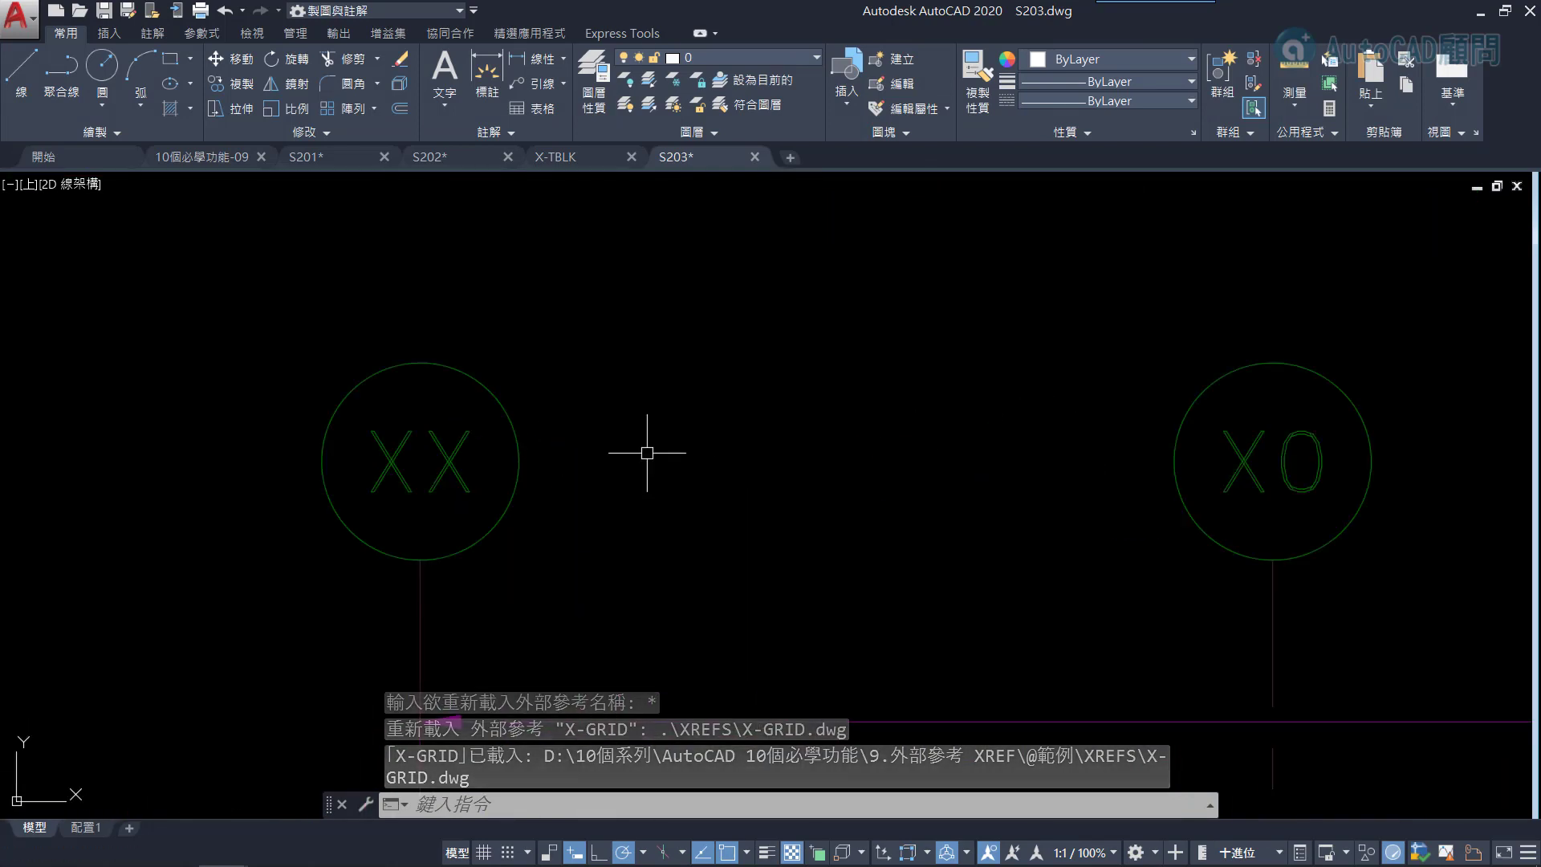
Step: Reload X-GRID in sheets S202 and S201 so their labels read XX
{"action": "left_click", "coordinate": [455, 159]}
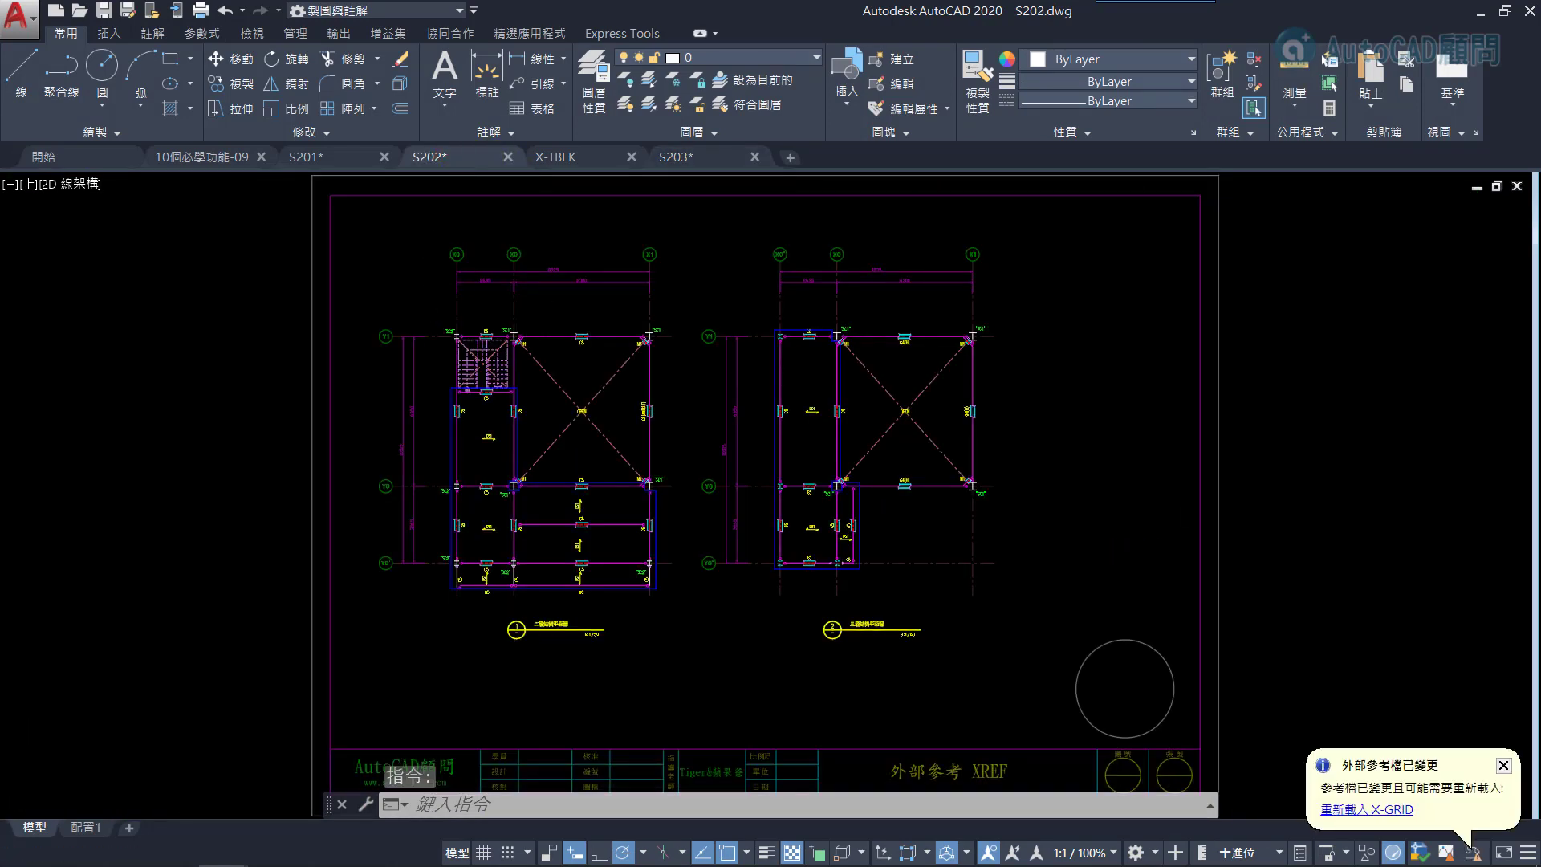
{"action": "scroll", "coordinate": [446, 248], "scroll_direction": "up", "scroll_amount": 10}
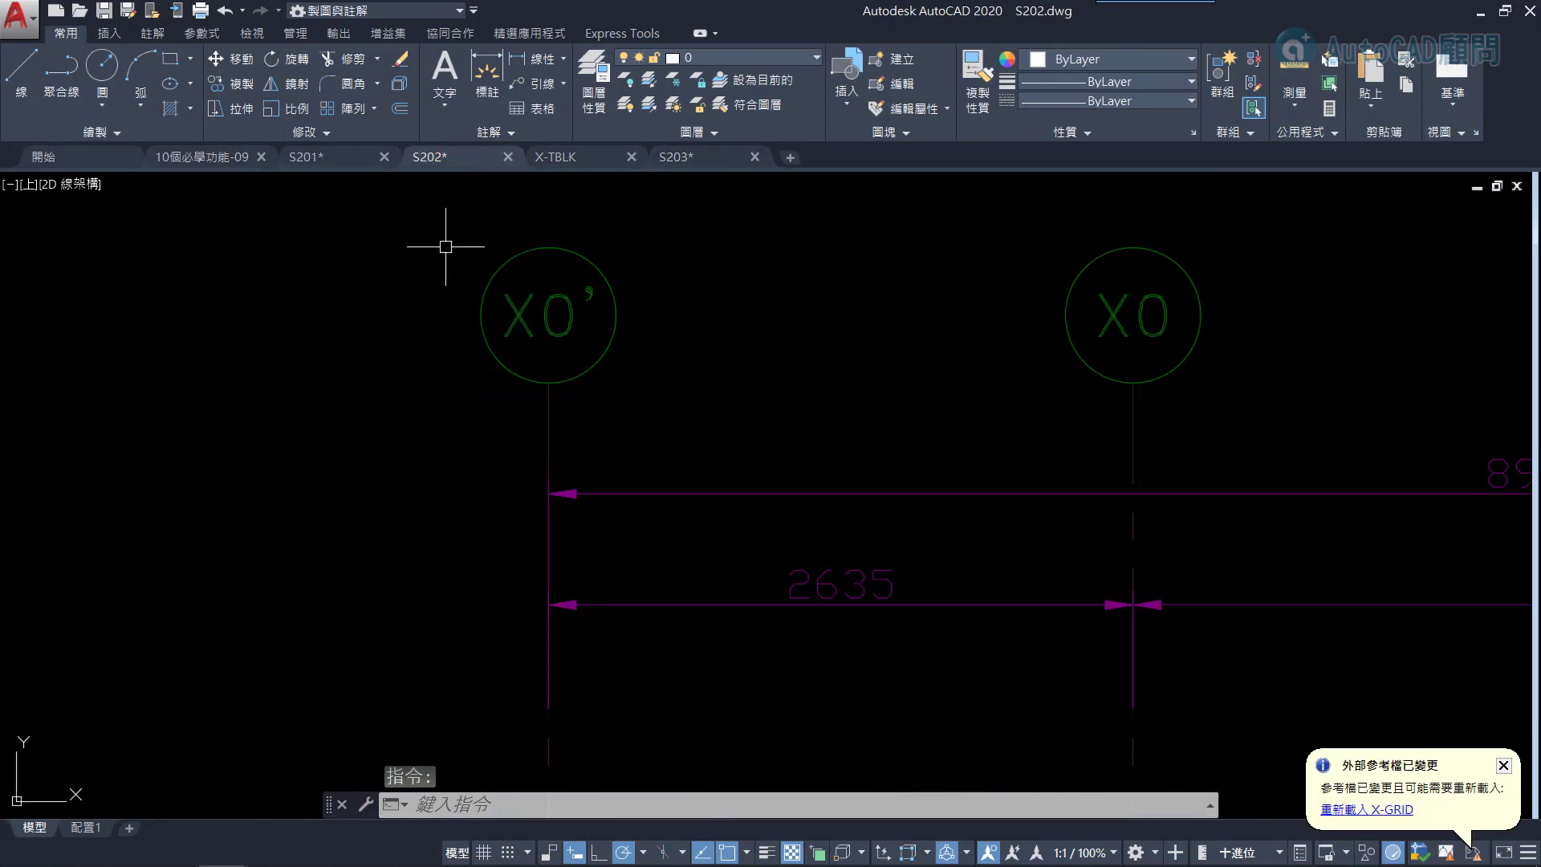
{"action": "left_click", "coordinate": [1347, 809]}
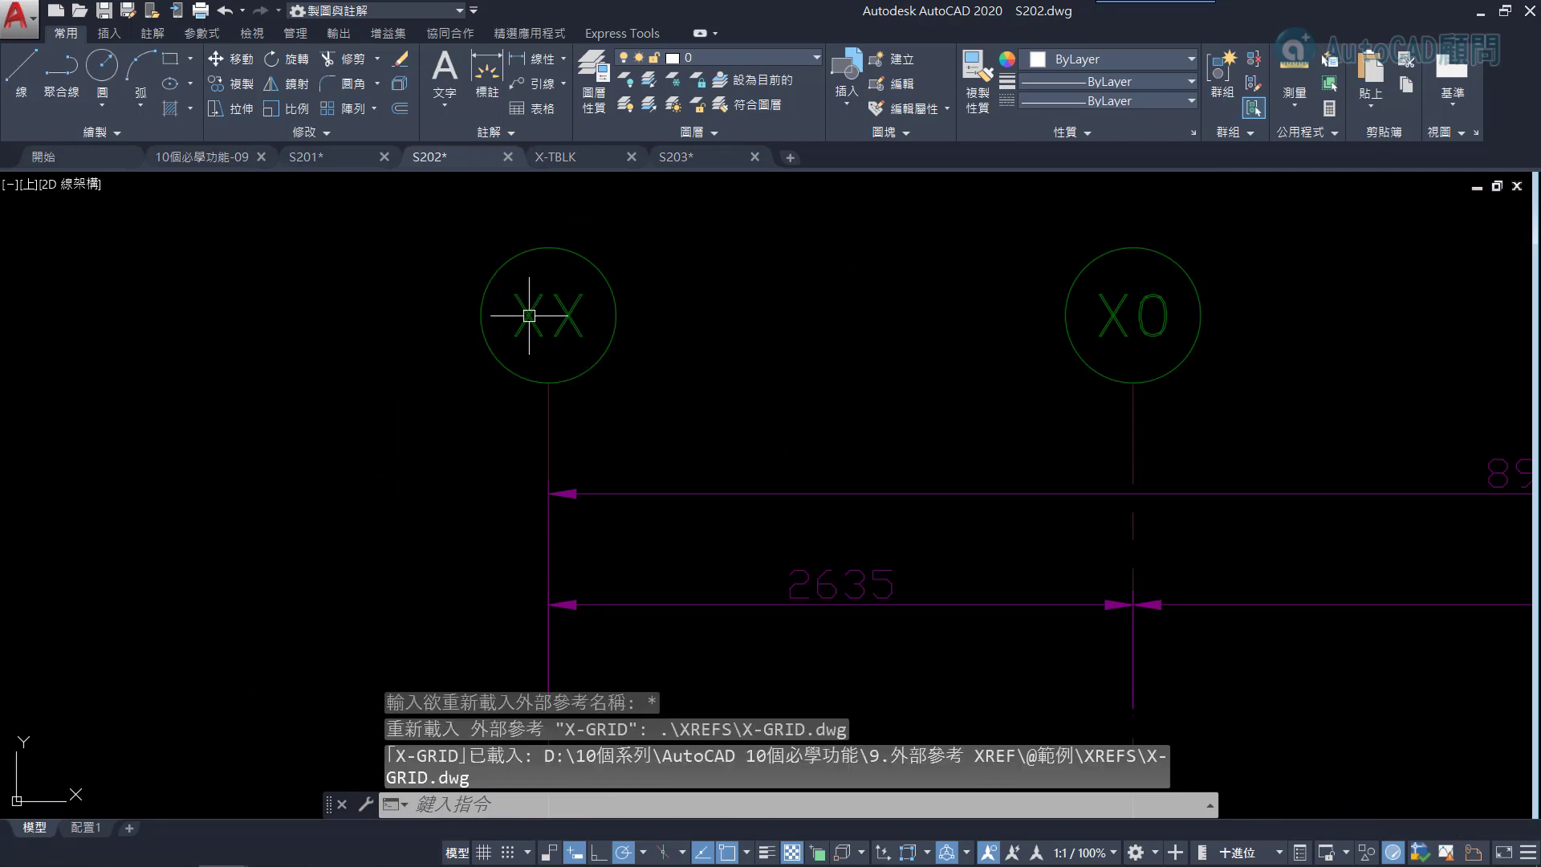
{"action": "left_click", "coordinate": [333, 158]}
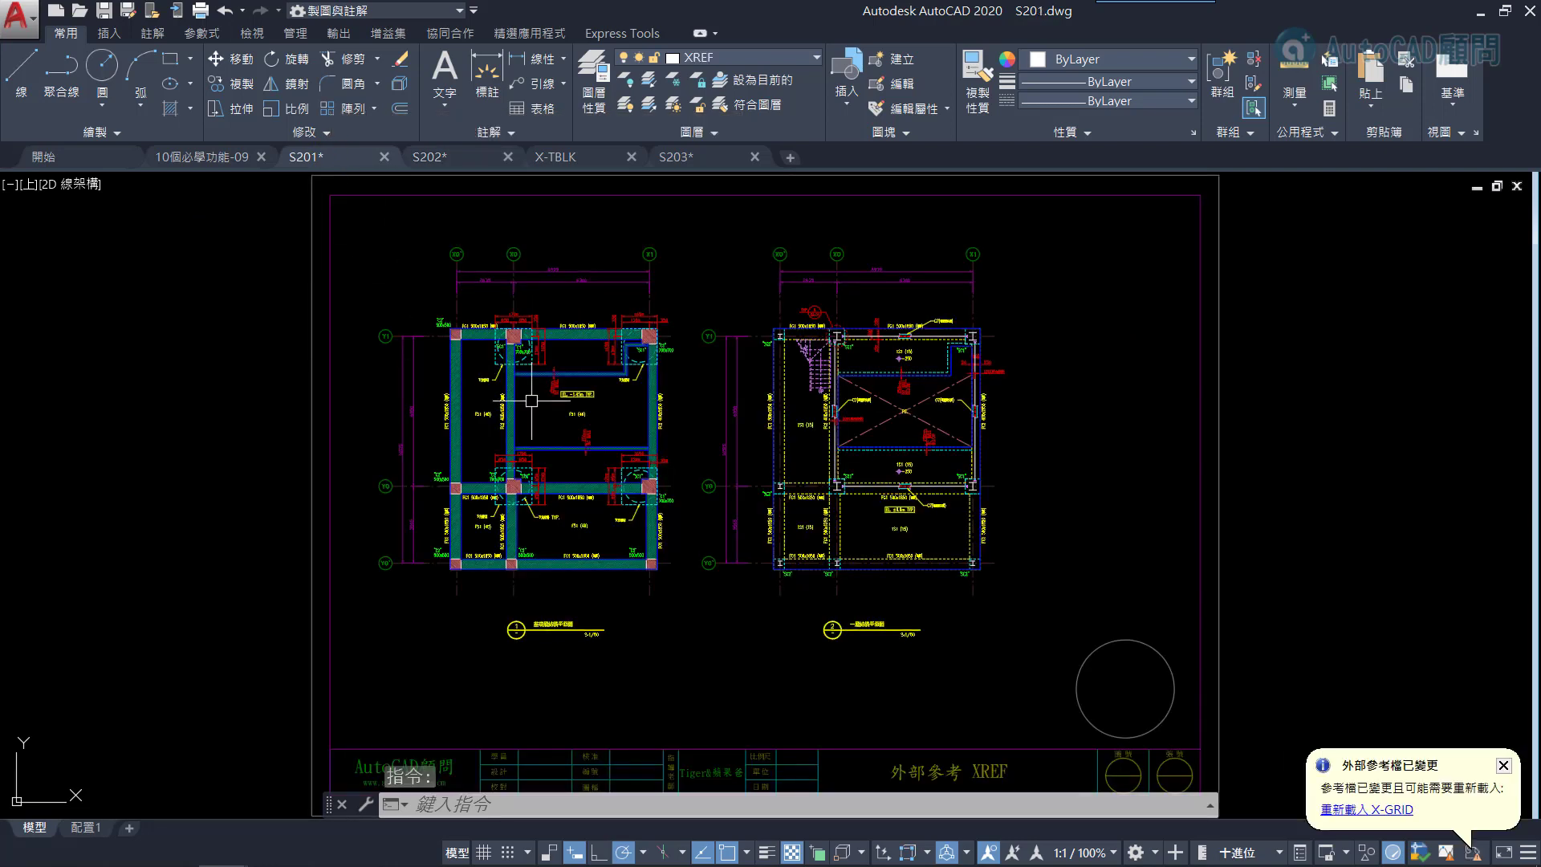
{"action": "left_click", "coordinate": [1366, 809]}
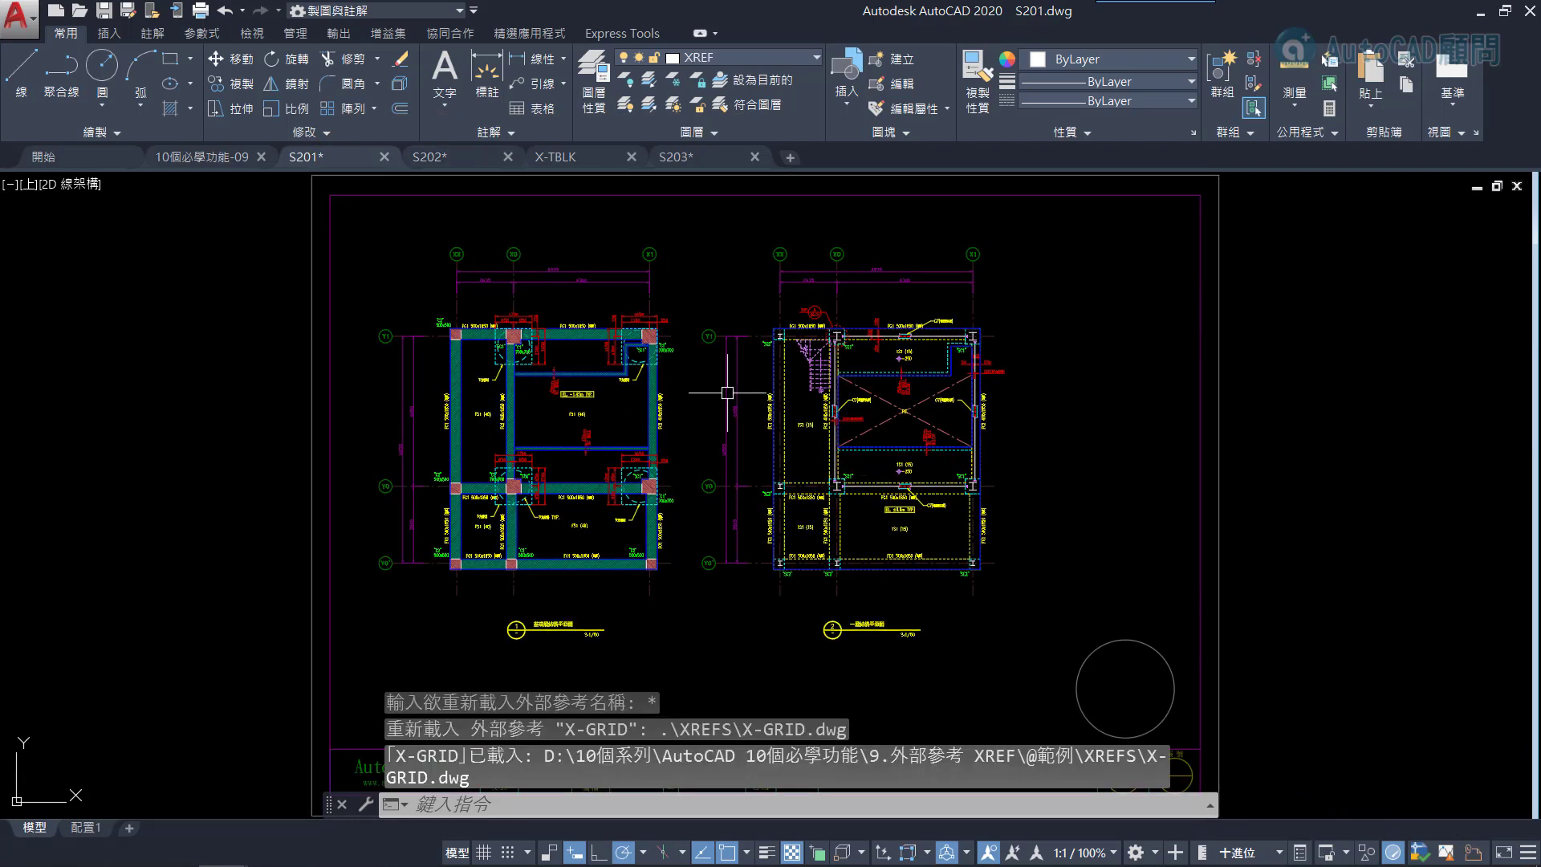
{"action": "scroll", "coordinate": [712, 241], "scroll_direction": "up", "scroll_amount": 3}
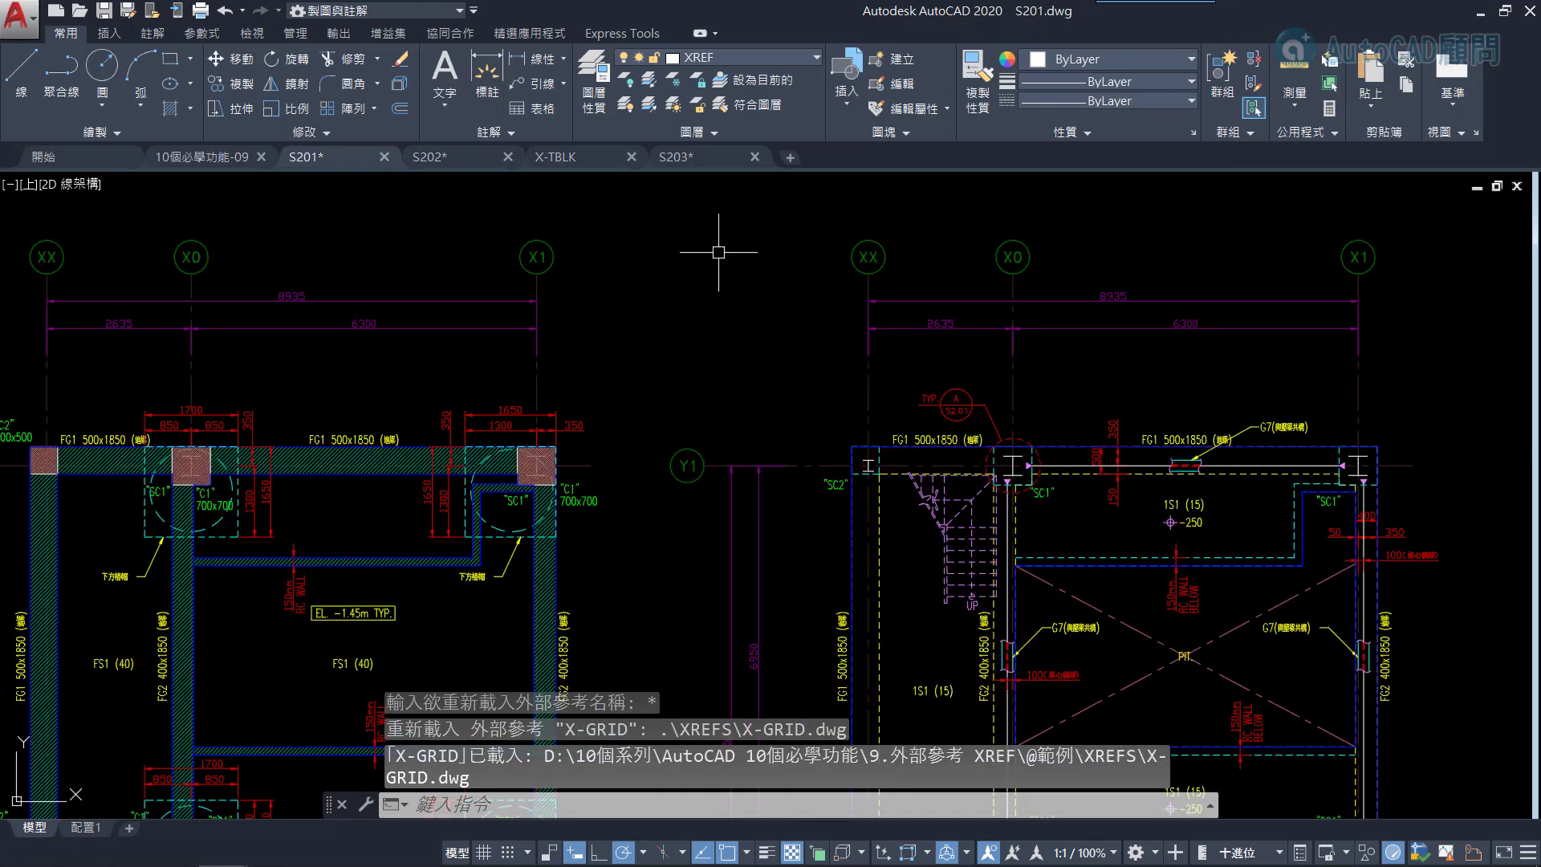
{"action": "scroll", "coordinate": [711, 241], "scroll_direction": "up", "scroll_amount": 3}
{"action": "middle_click_drag", "start_coordinate": [712, 241], "coordinate": [651, 386]}
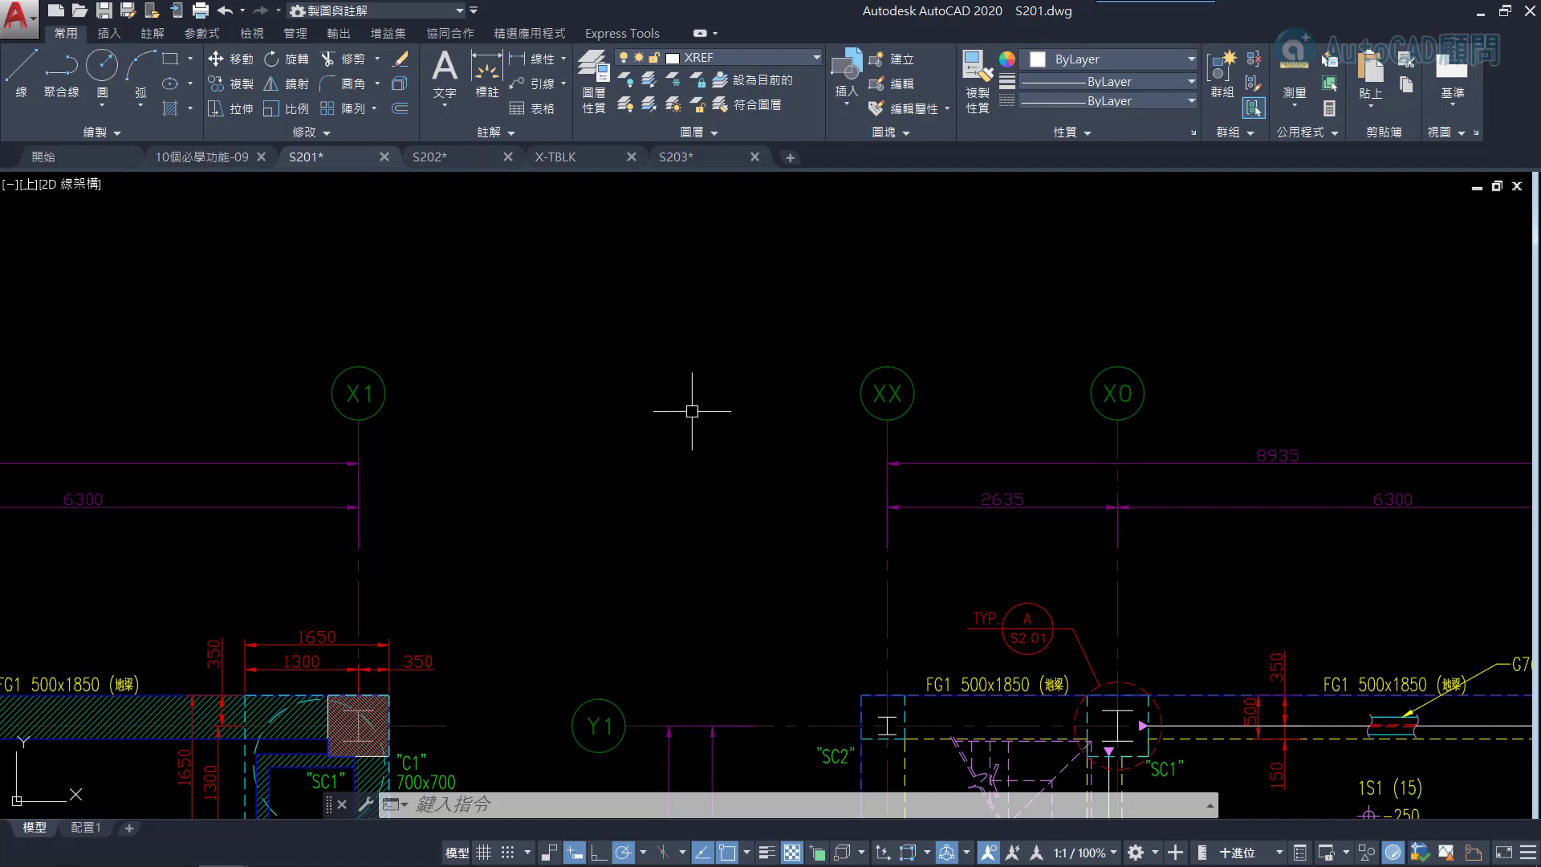
{"action": "middle_click", "coordinate": [692, 411]}
{"action": "middle_click", "coordinate": [692, 411]}
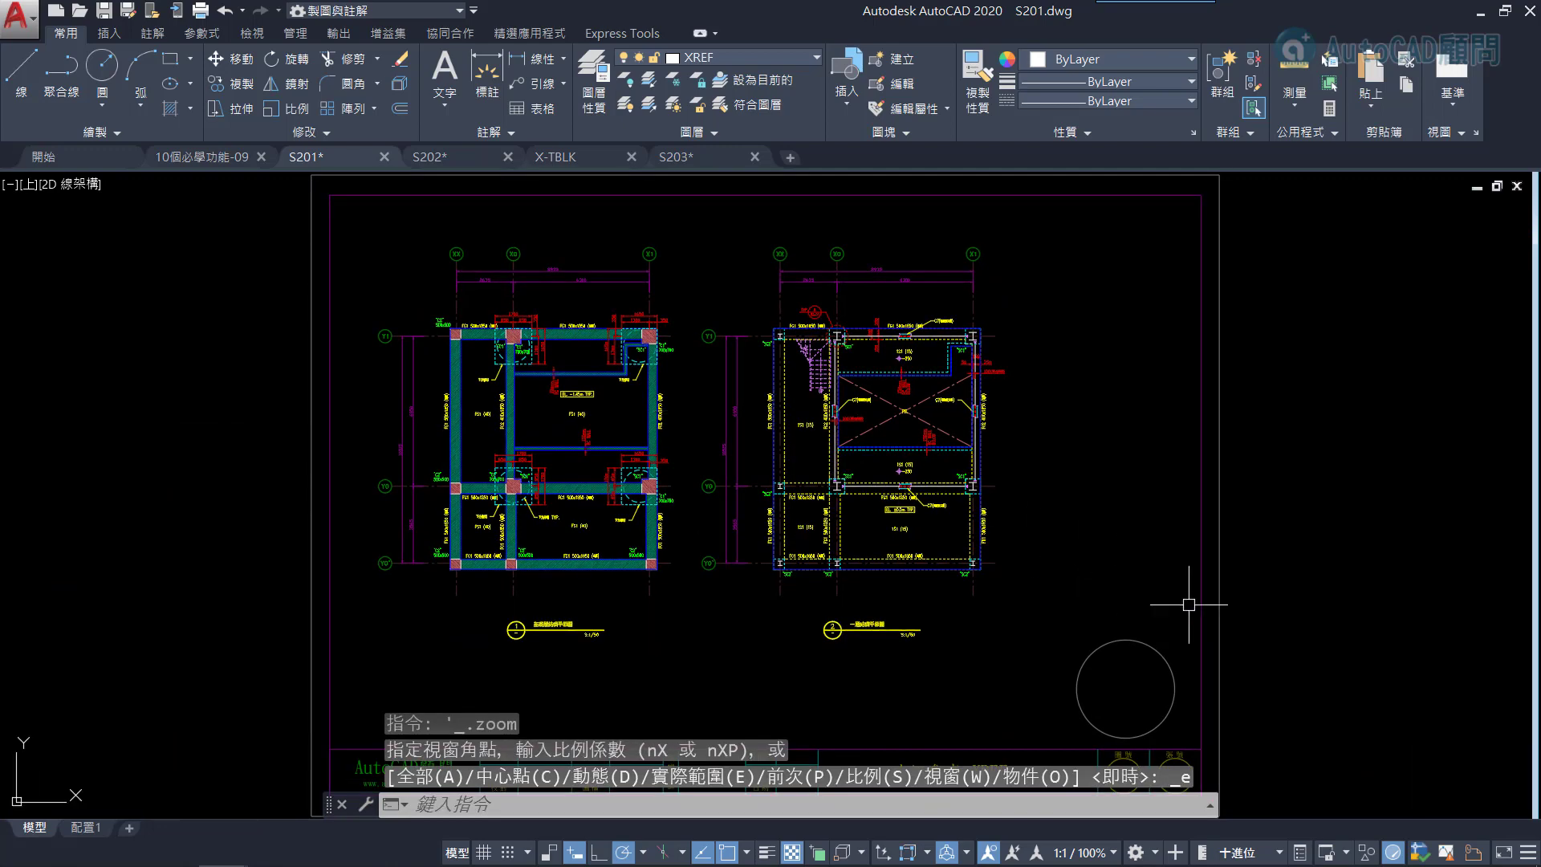